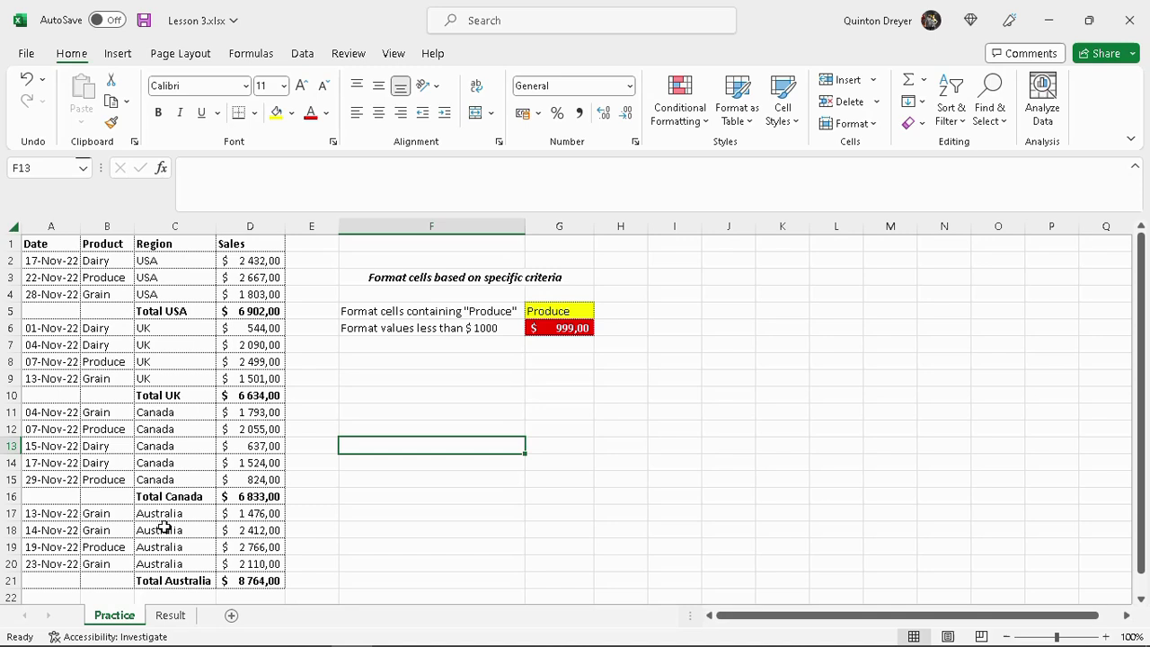
# Step: Compare the Practice sheet with the Result sheet and examine the Product and Sales columns against the listed formatting criteria
pyautogui.click(171, 616)
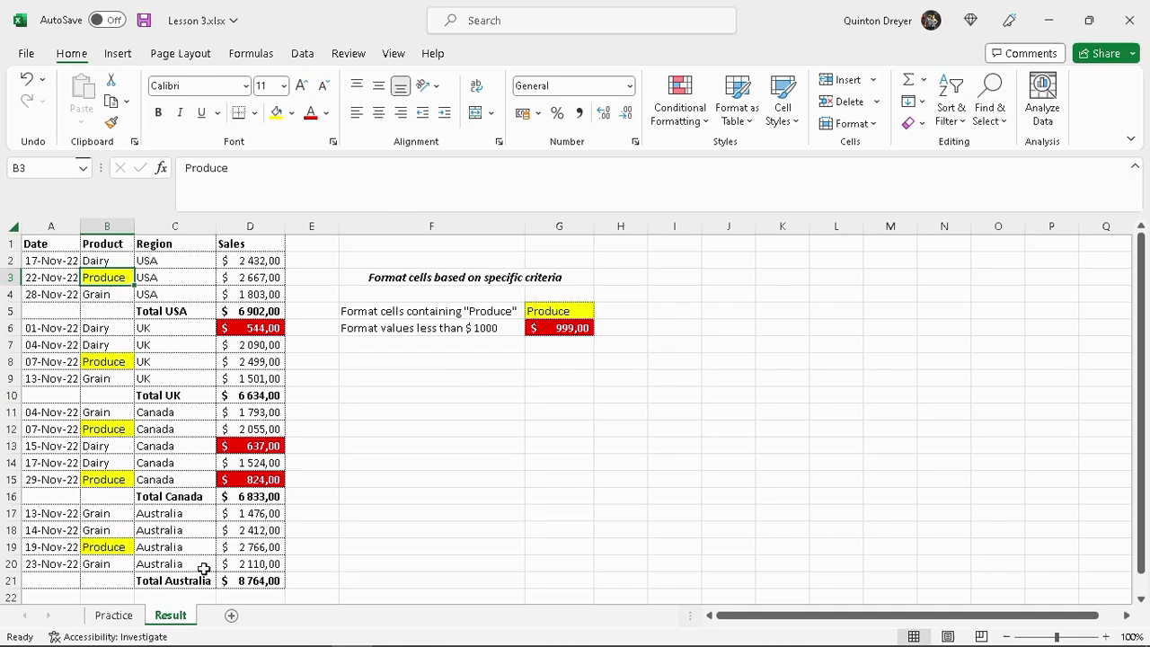
pyautogui.click(106, 617)
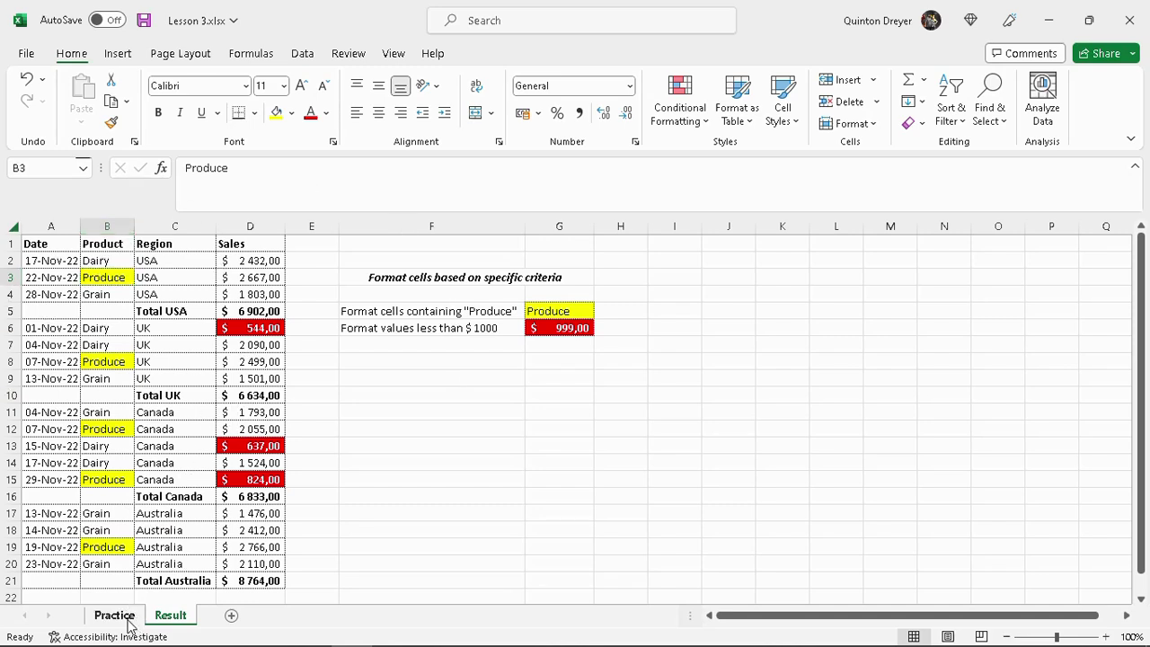
pyautogui.click(119, 278)
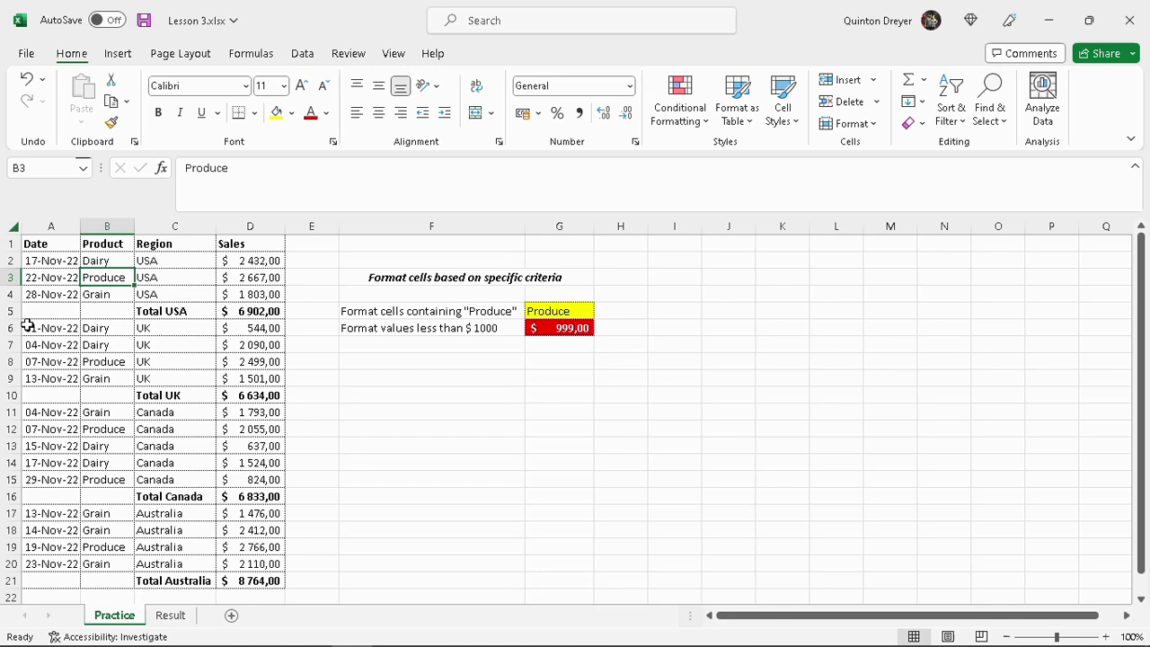
pyautogui.click(171, 618)
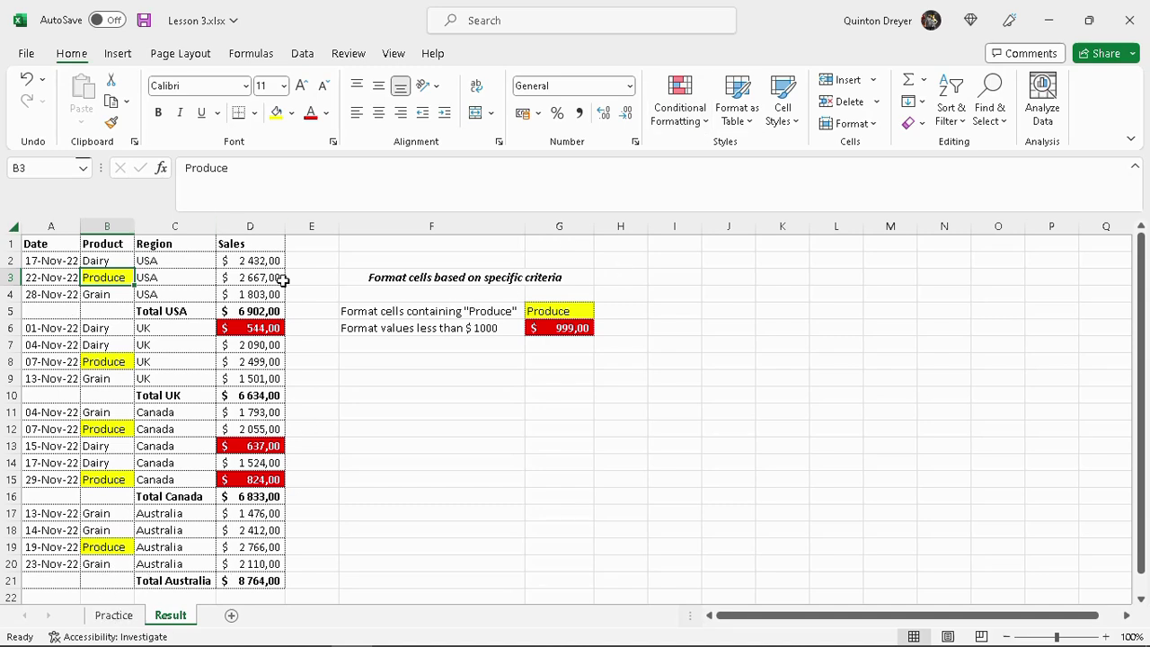
pyautogui.click(115, 620)
pyautogui.click(333, 376)
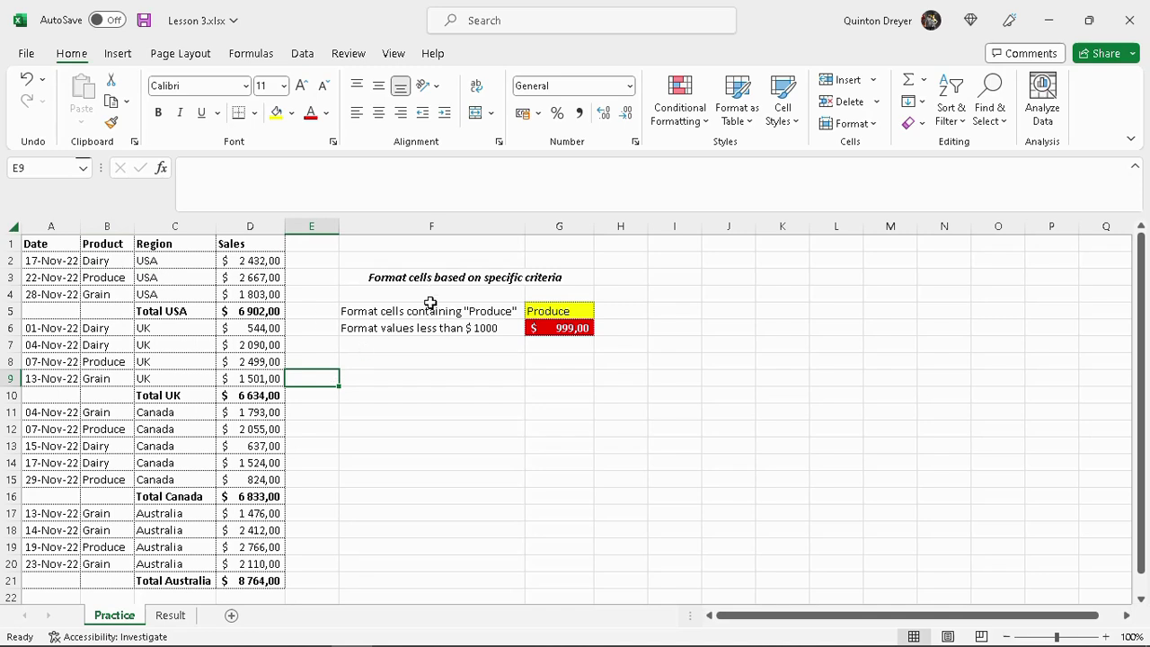
pyautogui.moveTo(105, 261); pyautogui.dragTo(114, 563)
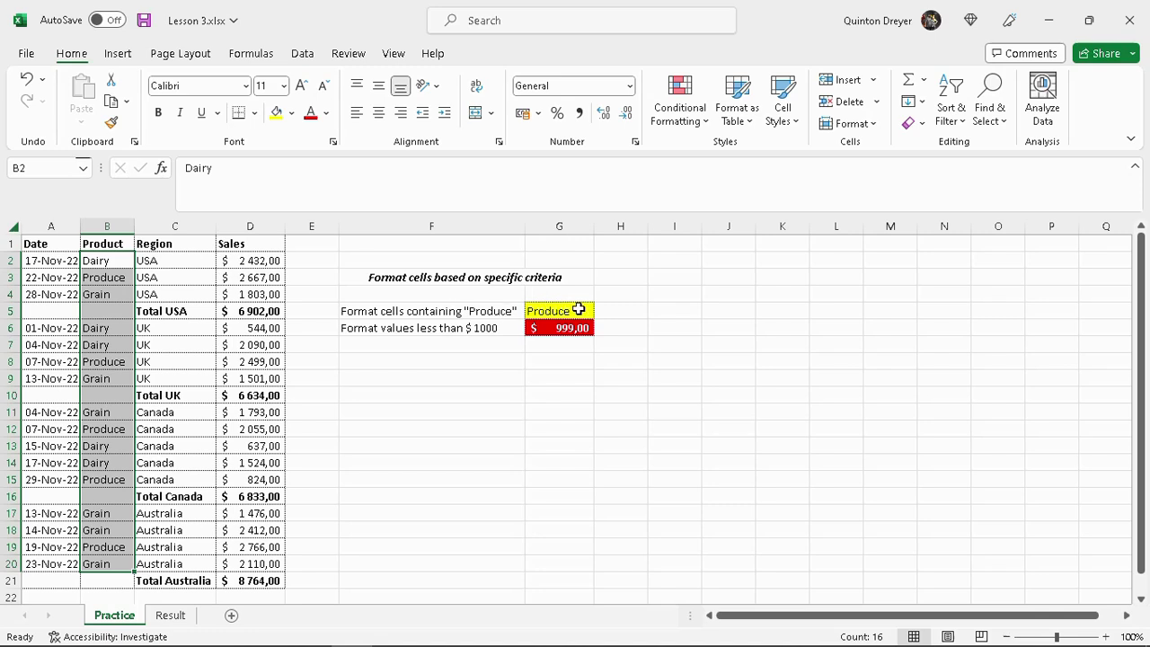
pyautogui.moveTo(264, 259); pyautogui.dragTo(264, 580)
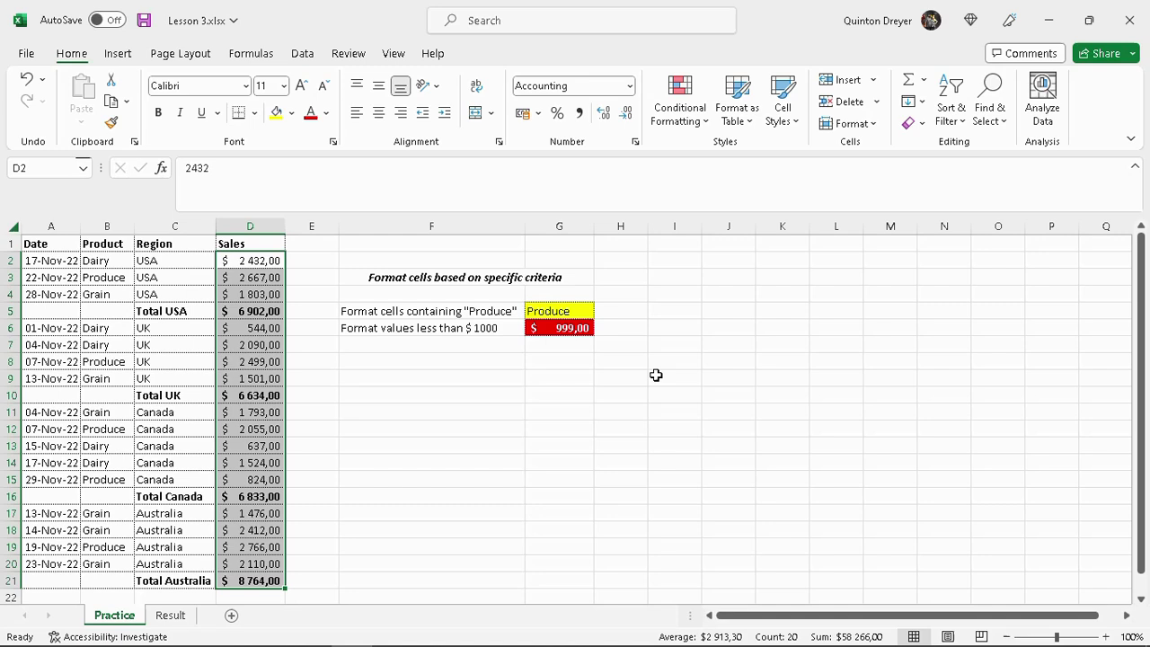
pyautogui.click(575, 331)
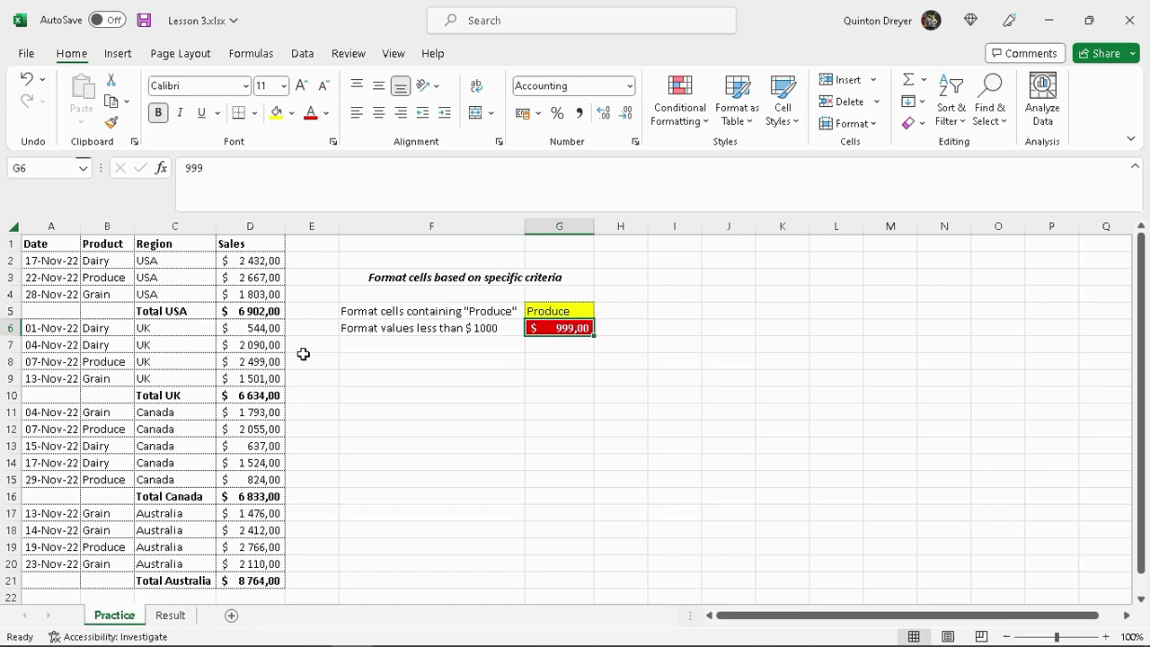
pyautogui.click(427, 364)
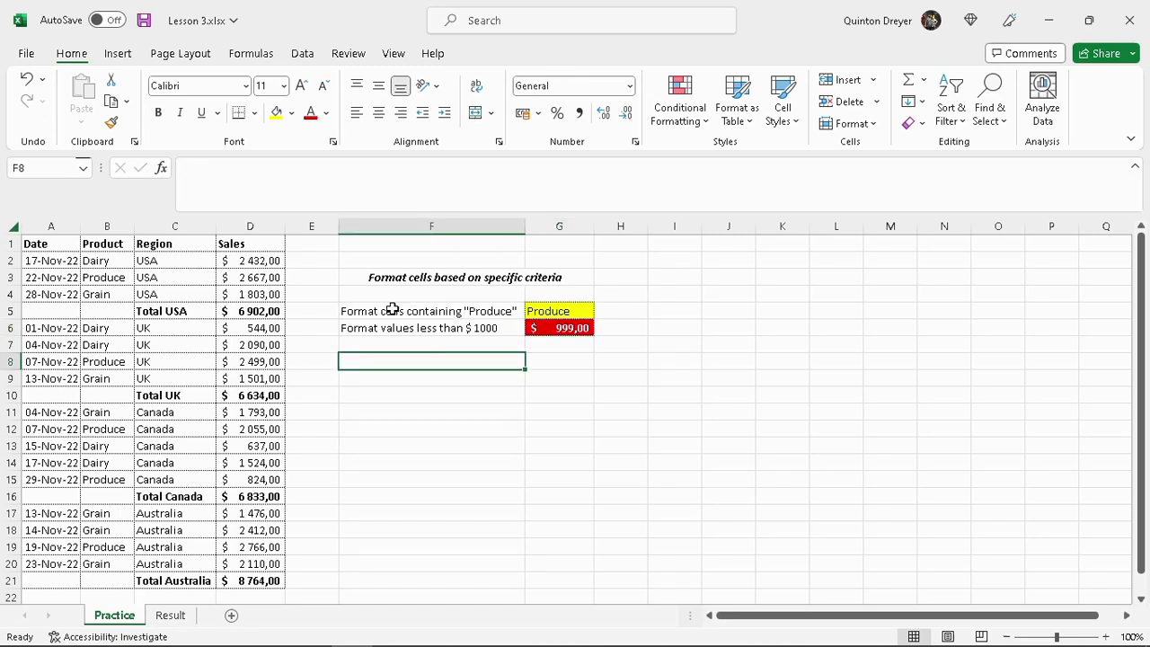
# Step: Set up a Text That Contains highlight rule for "Produce" on the product cells B2:B20 of the Practice sheet
pyautogui.moveTo(114, 262); pyautogui.dragTo(124, 560)
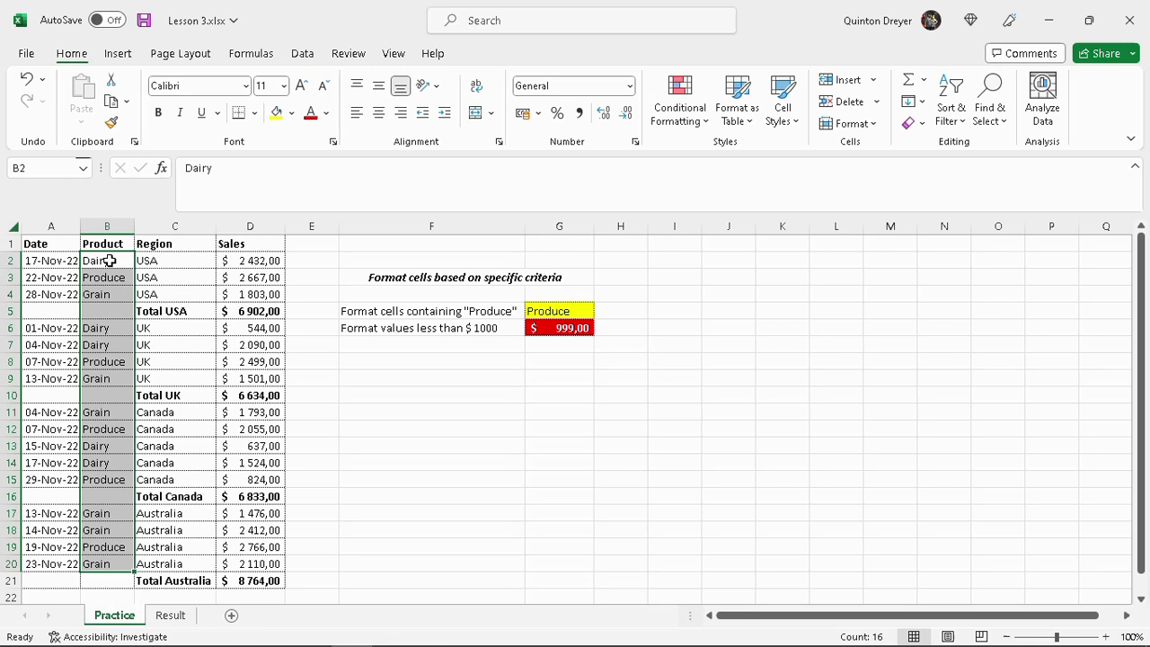
pyautogui.moveTo(110, 260); pyautogui.dragTo(115, 563)
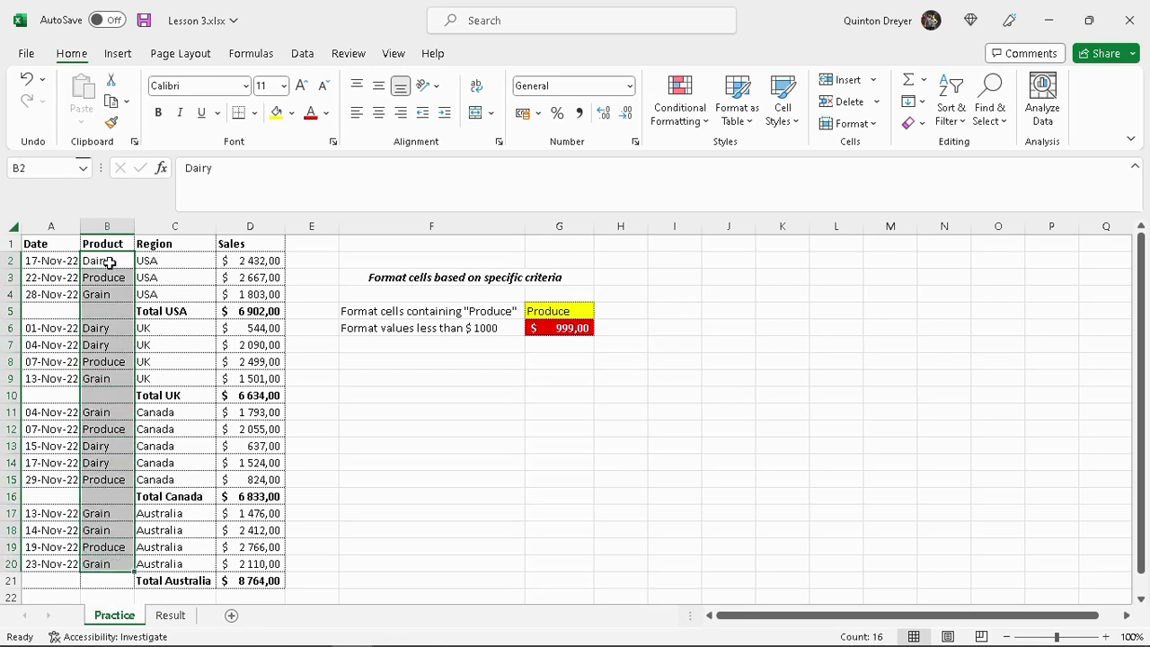
pyautogui.click(707, 126)
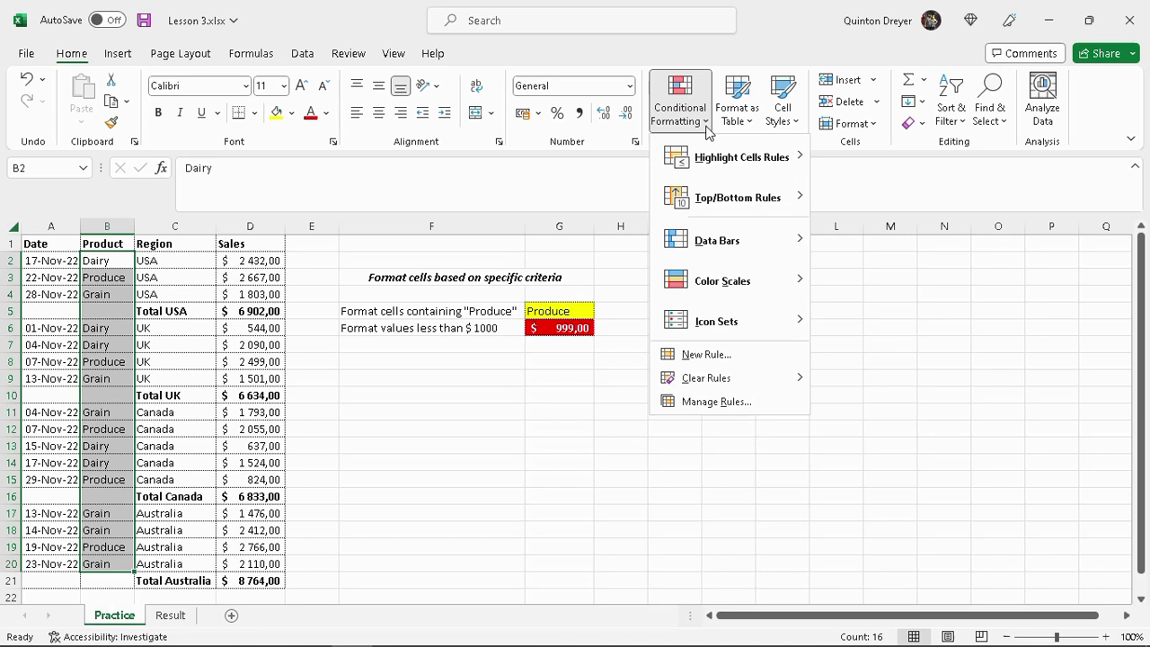
pyautogui.moveTo(725, 167)
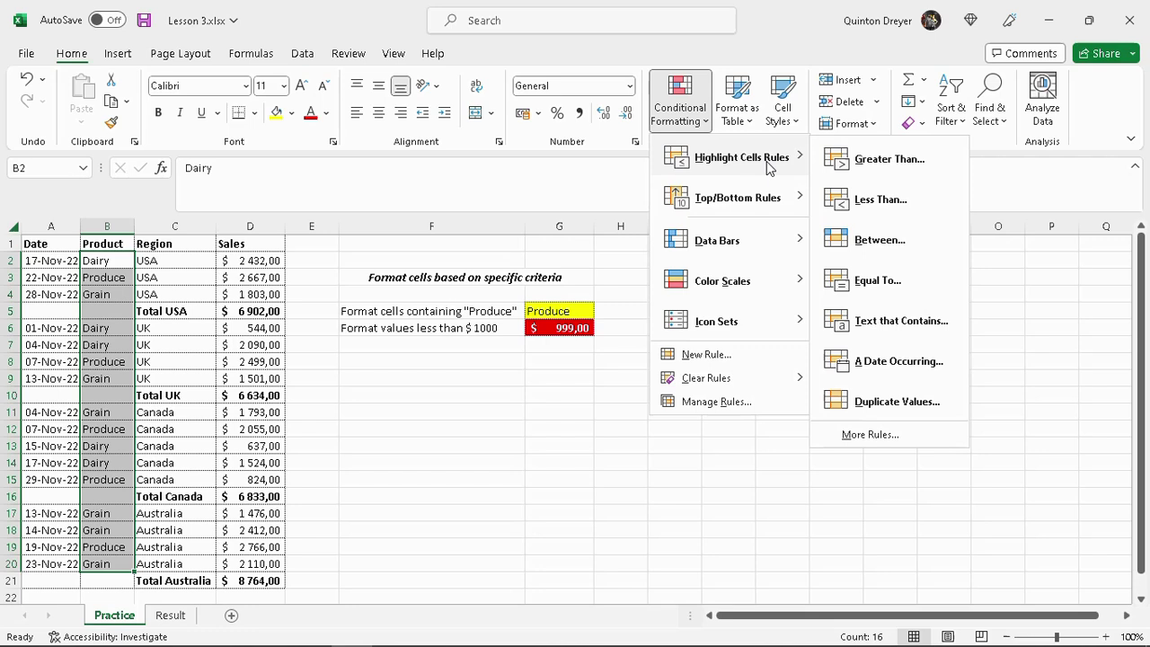
pyautogui.click(888, 321)
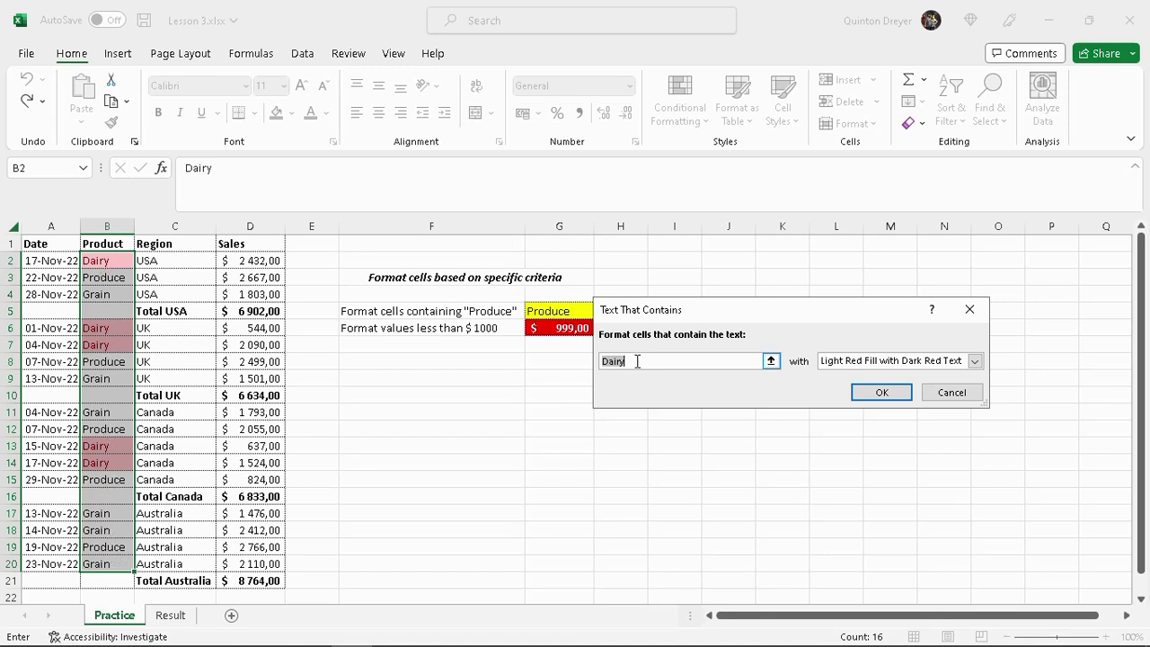
pyautogui.write('Produce')
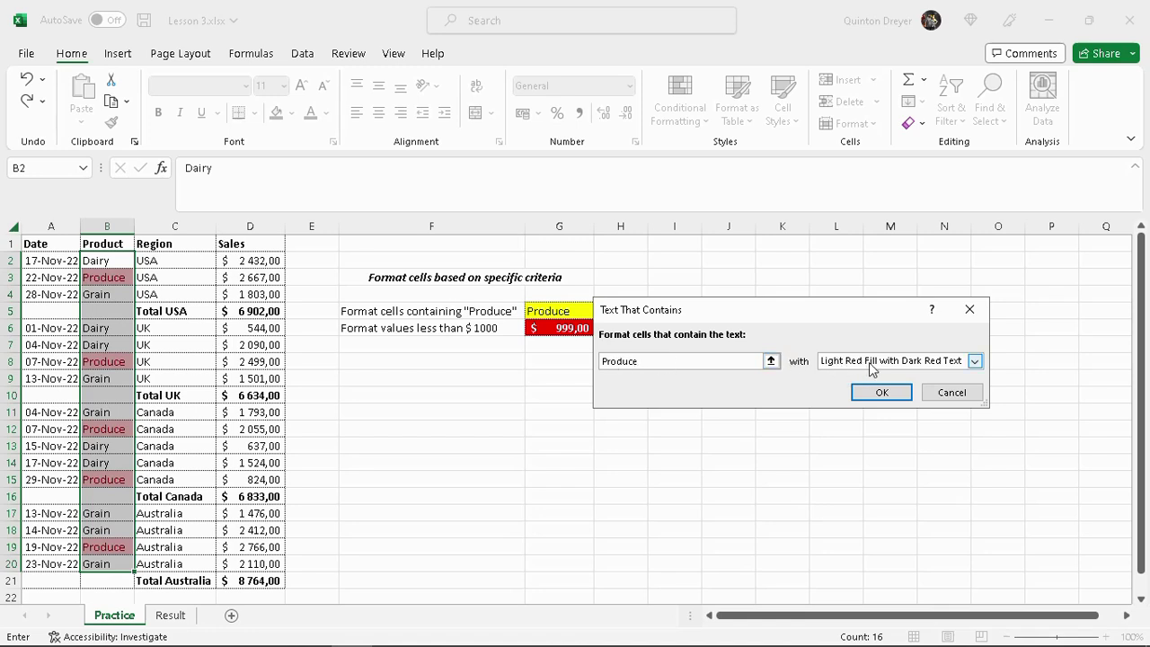
# Step: Give the "Produce" text rule a custom format with a yellow fill and apply it
pyautogui.click(976, 362)
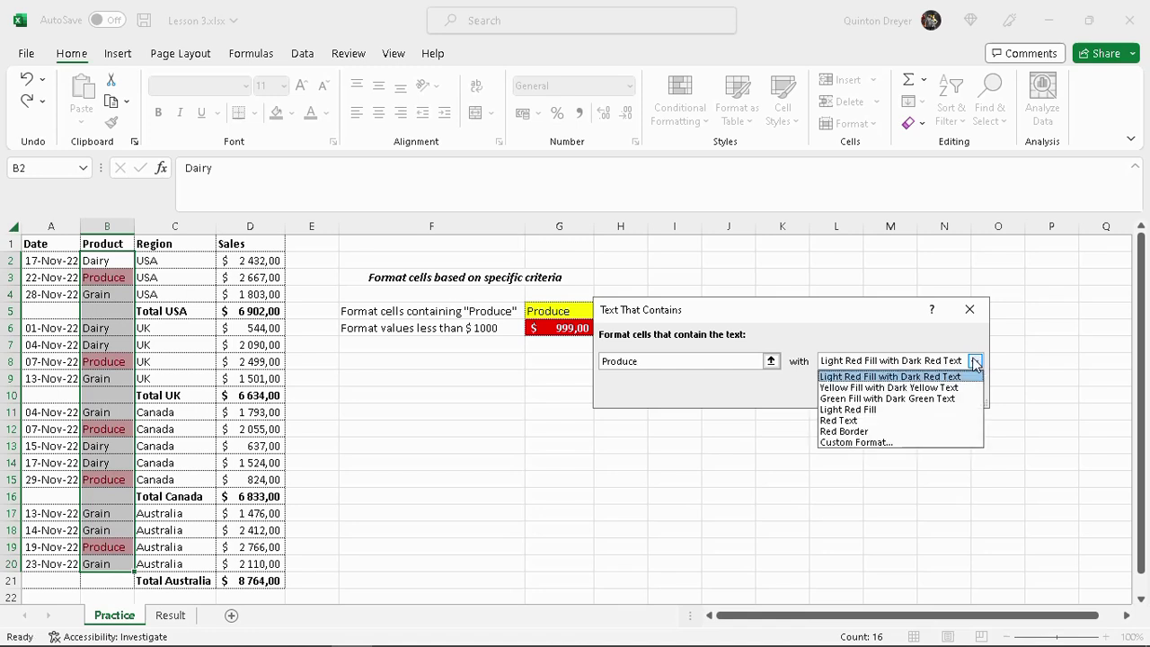
pyautogui.click(858, 443)
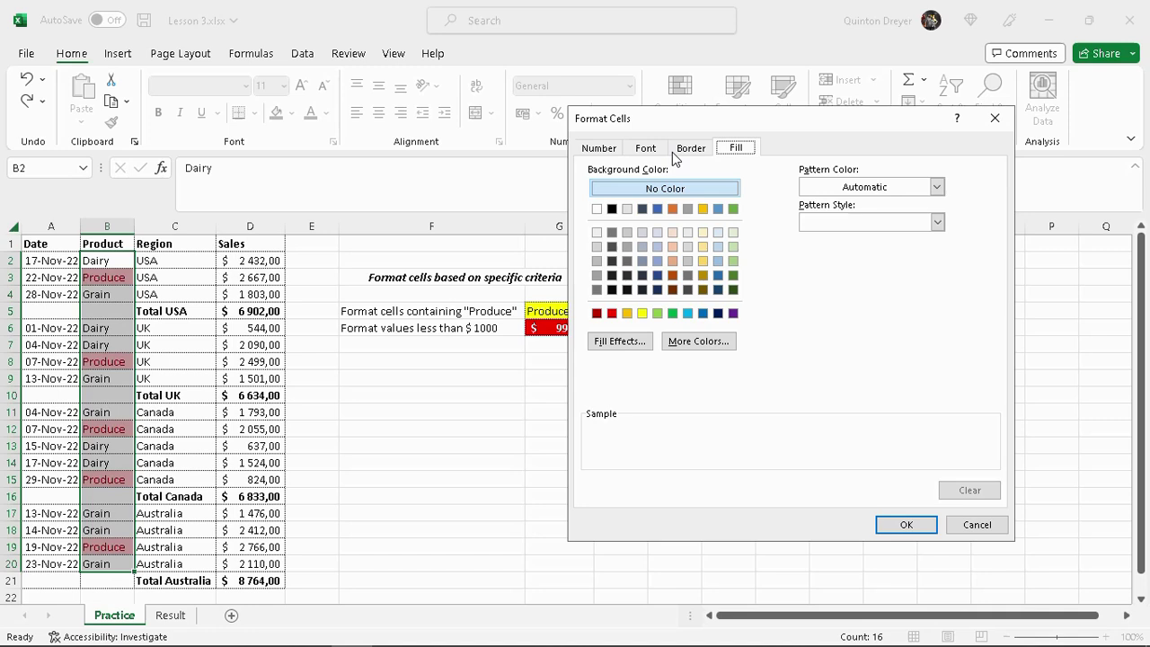
pyautogui.click(642, 313)
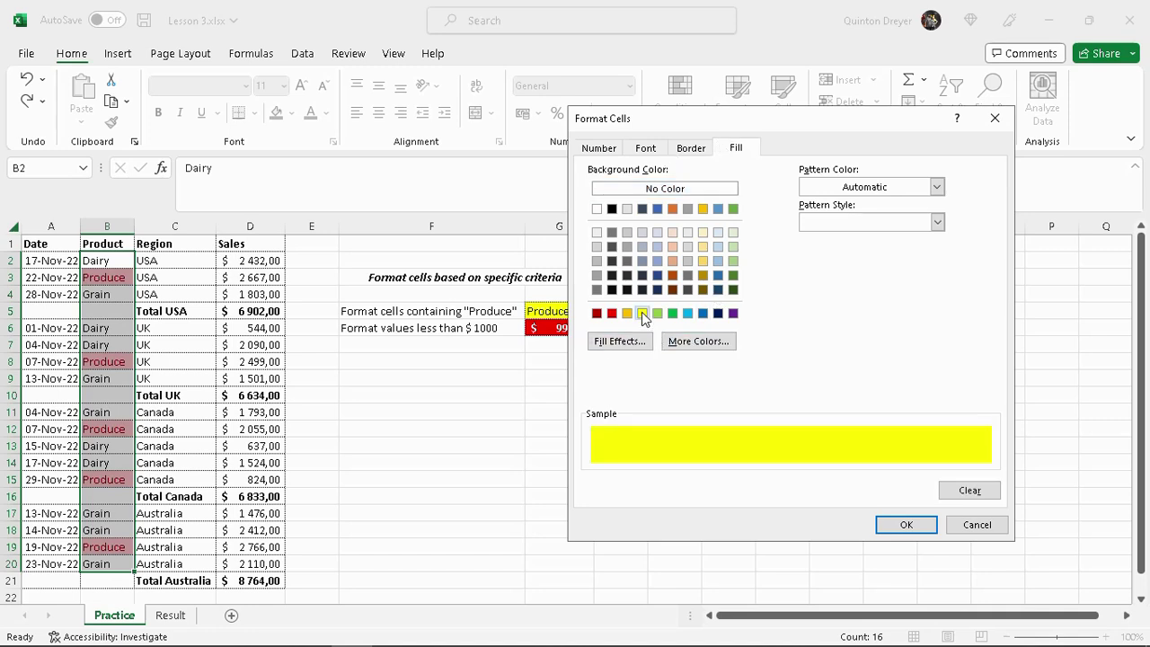
pyautogui.click(885, 527)
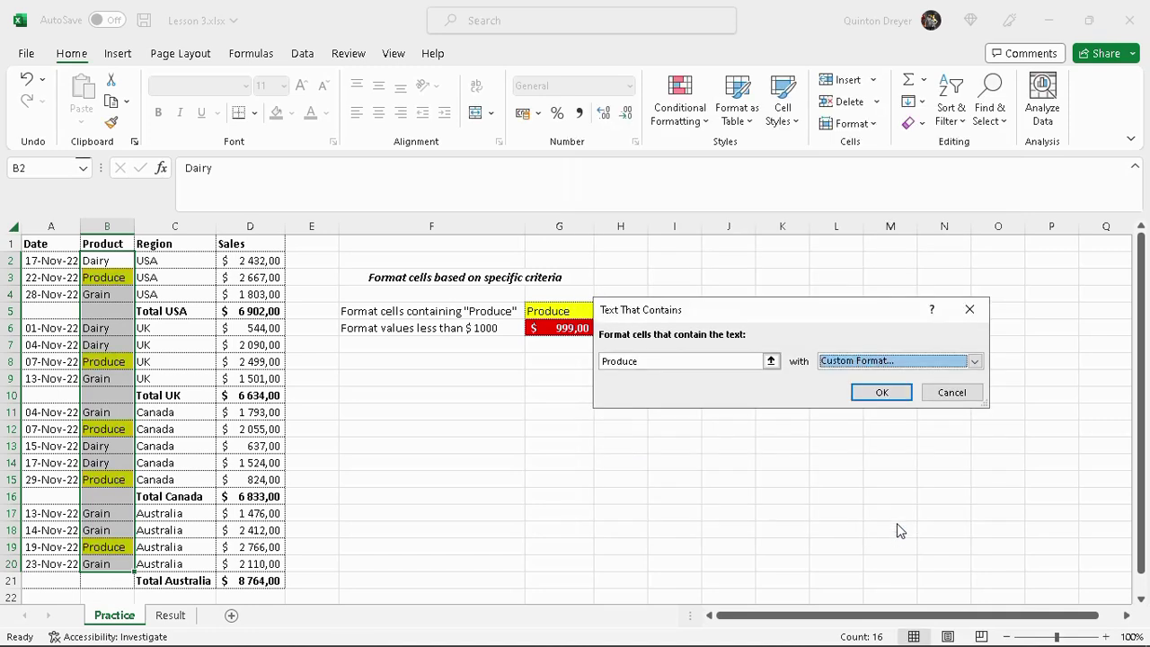
pyautogui.click(879, 393)
pyautogui.click(498, 441)
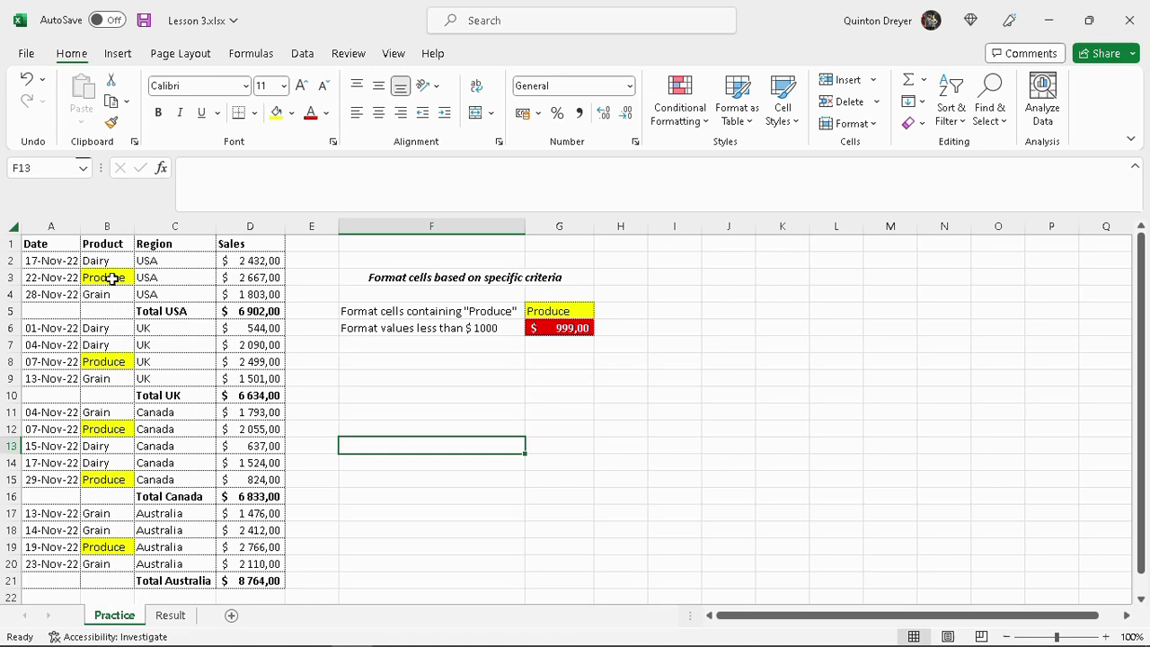
# Step: Clear the conditional formatting rules from the product cells B2:B20 only
pyautogui.moveTo(106, 259); pyautogui.dragTo(110, 562)
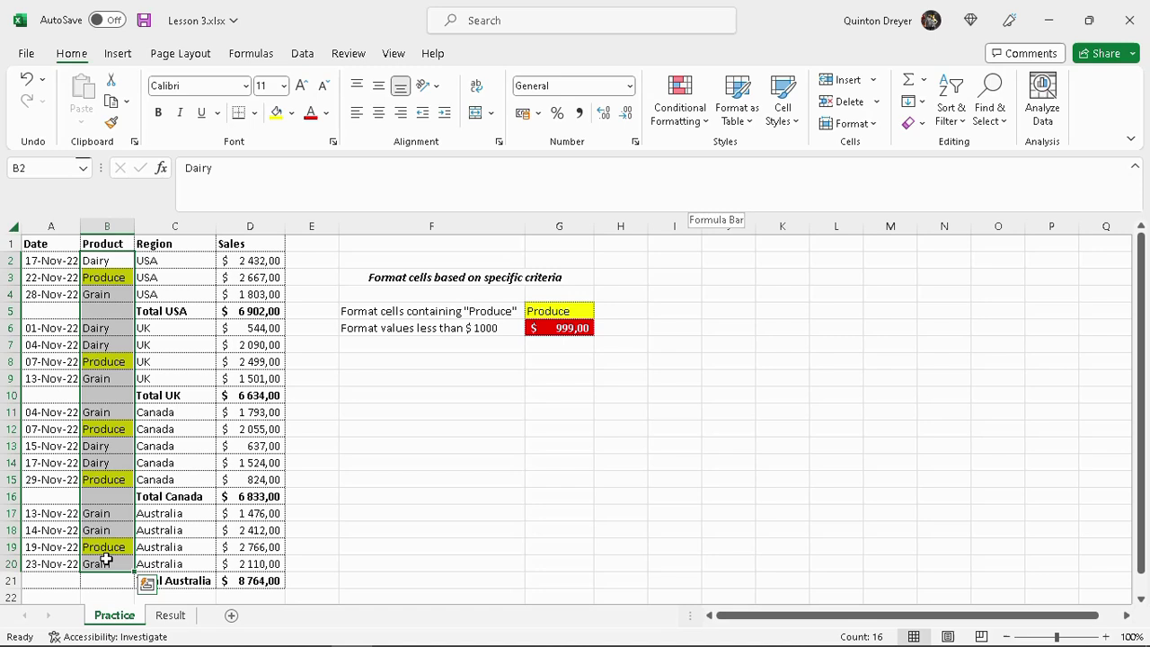
pyautogui.click(703, 126)
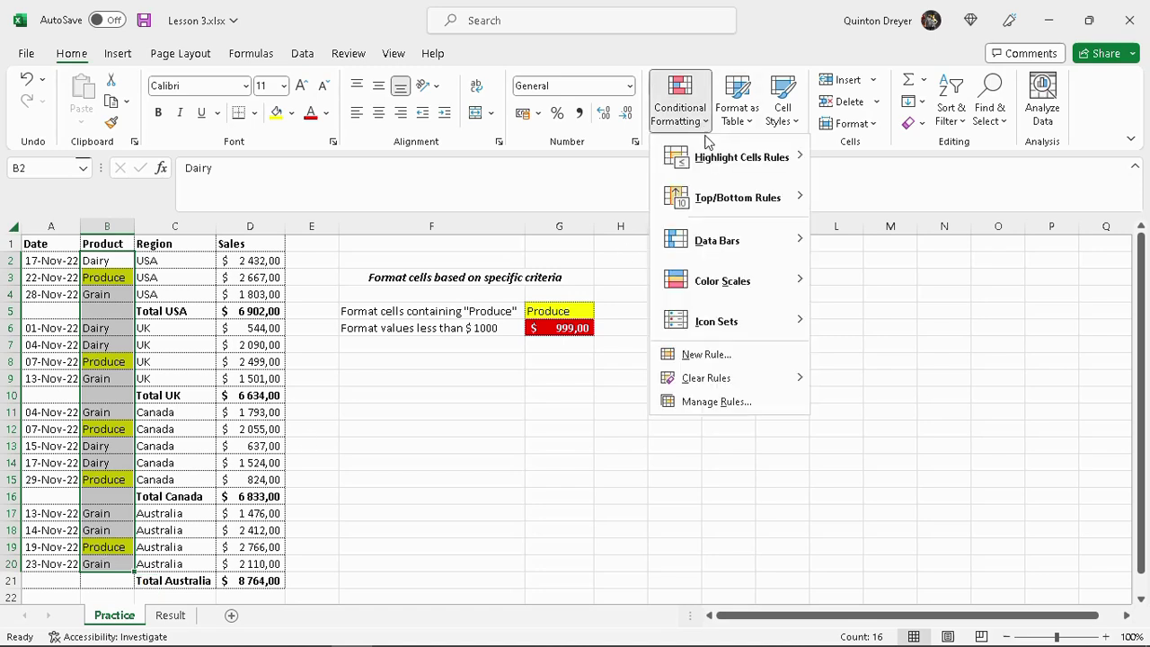
pyautogui.moveTo(743, 378)
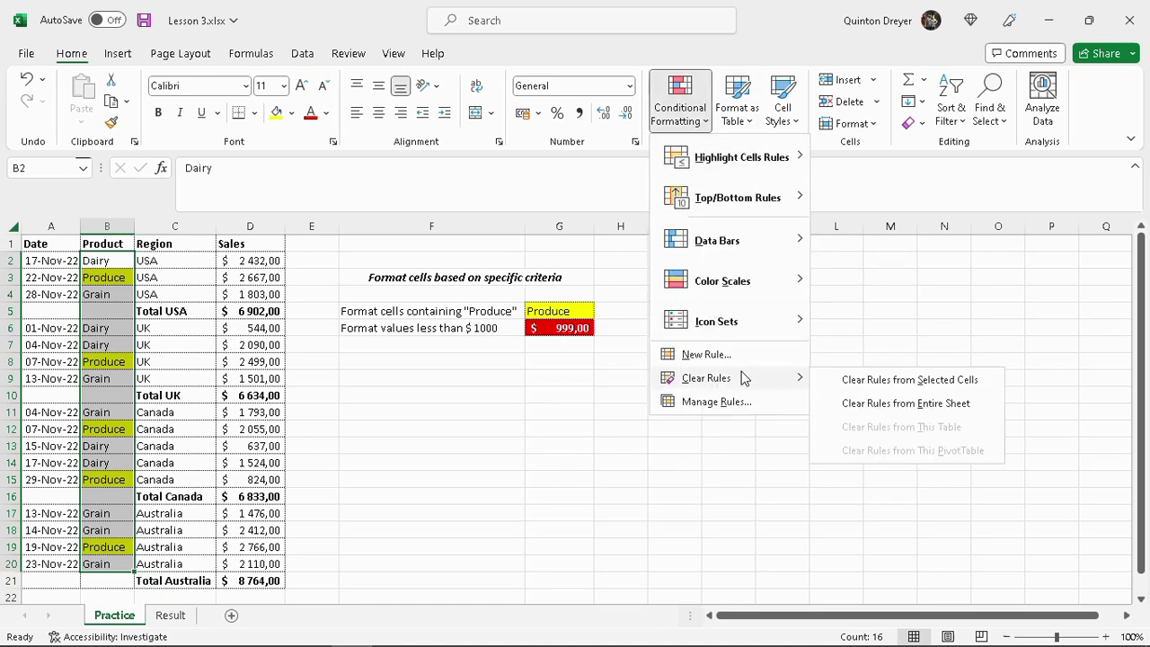
pyautogui.click(911, 384)
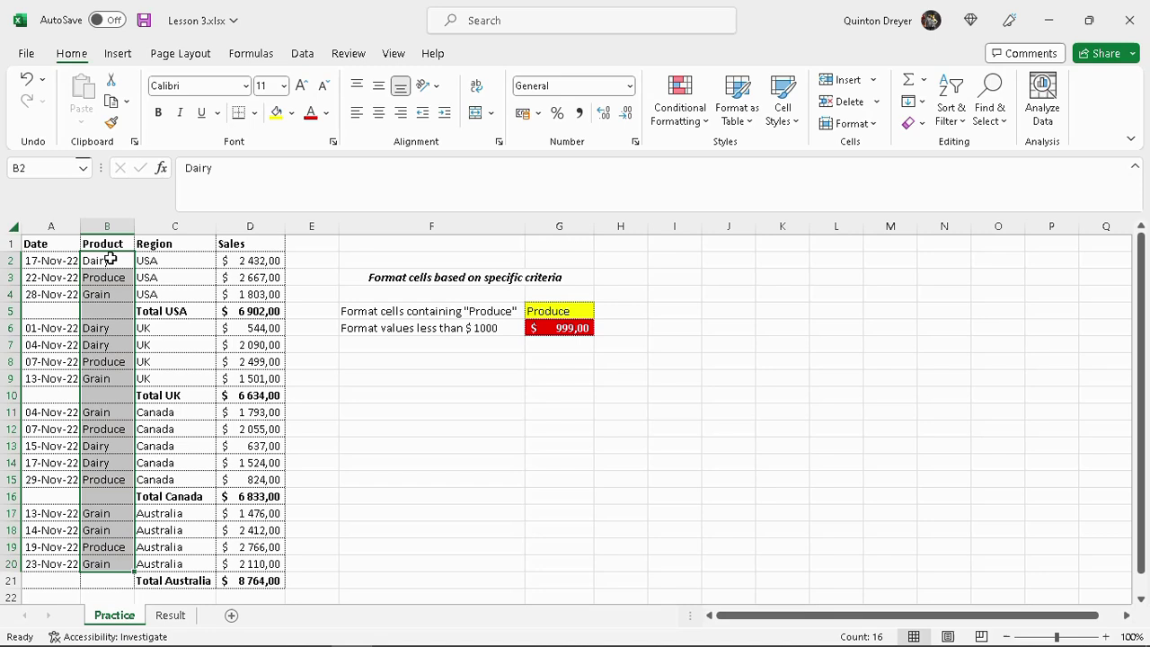
# Step: Define a new formatting rule for B2:B20 that formats only cells with specific text containing "Produce"
pyautogui.click(711, 124)
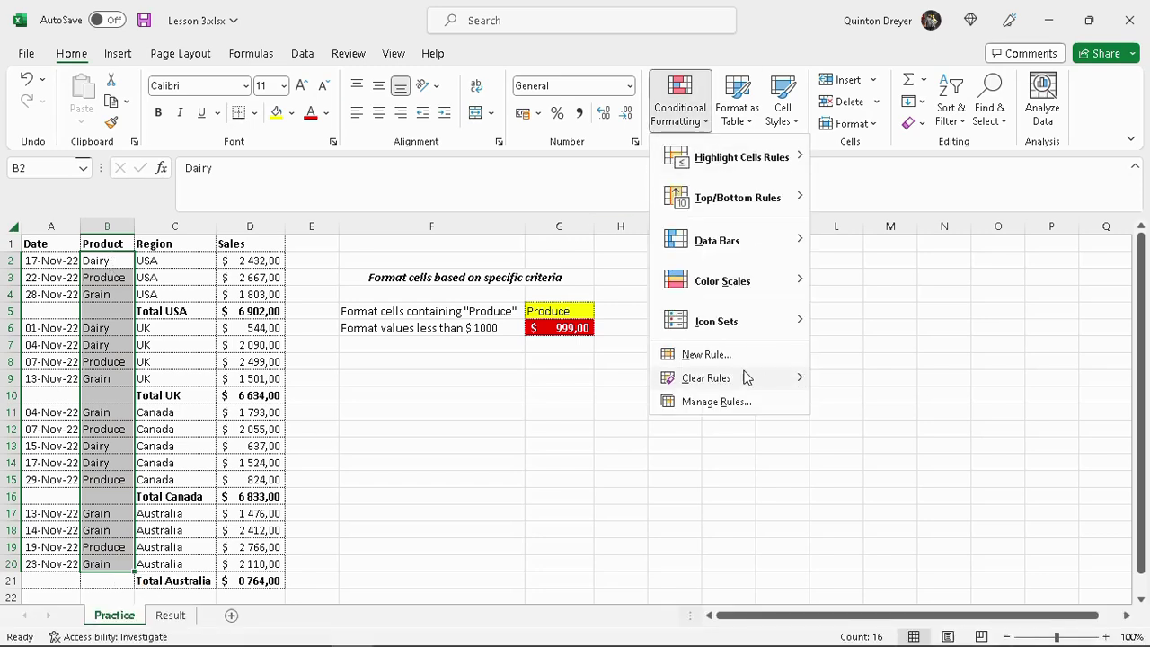
pyautogui.click(709, 356)
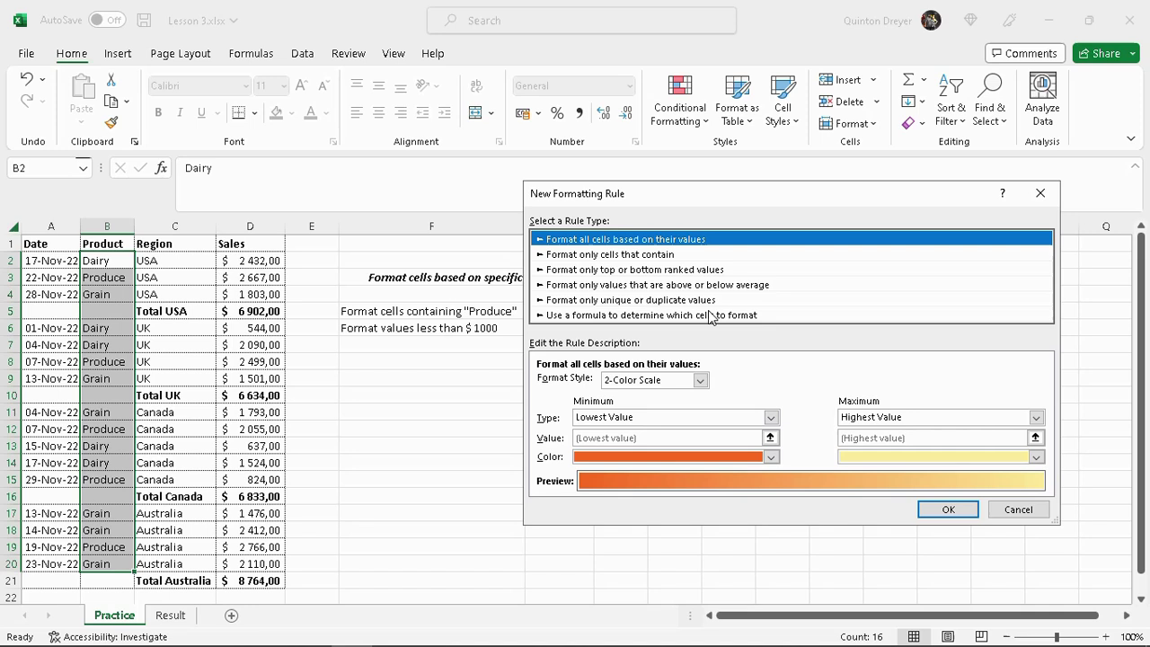
pyautogui.click(642, 256)
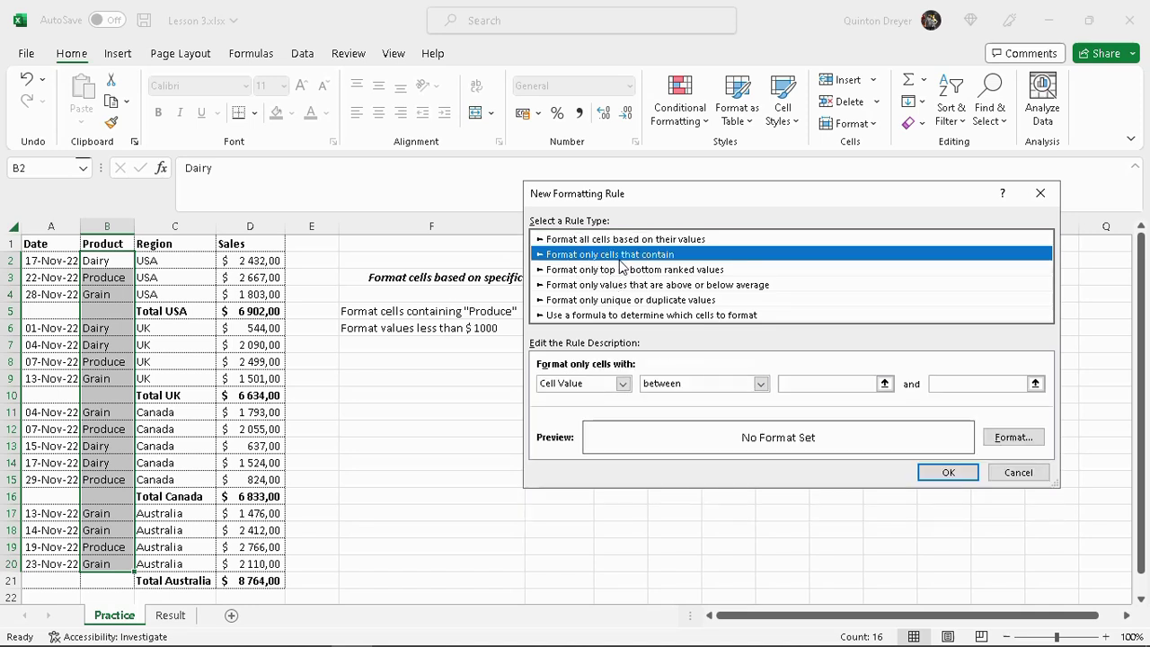
pyautogui.click(624, 385)
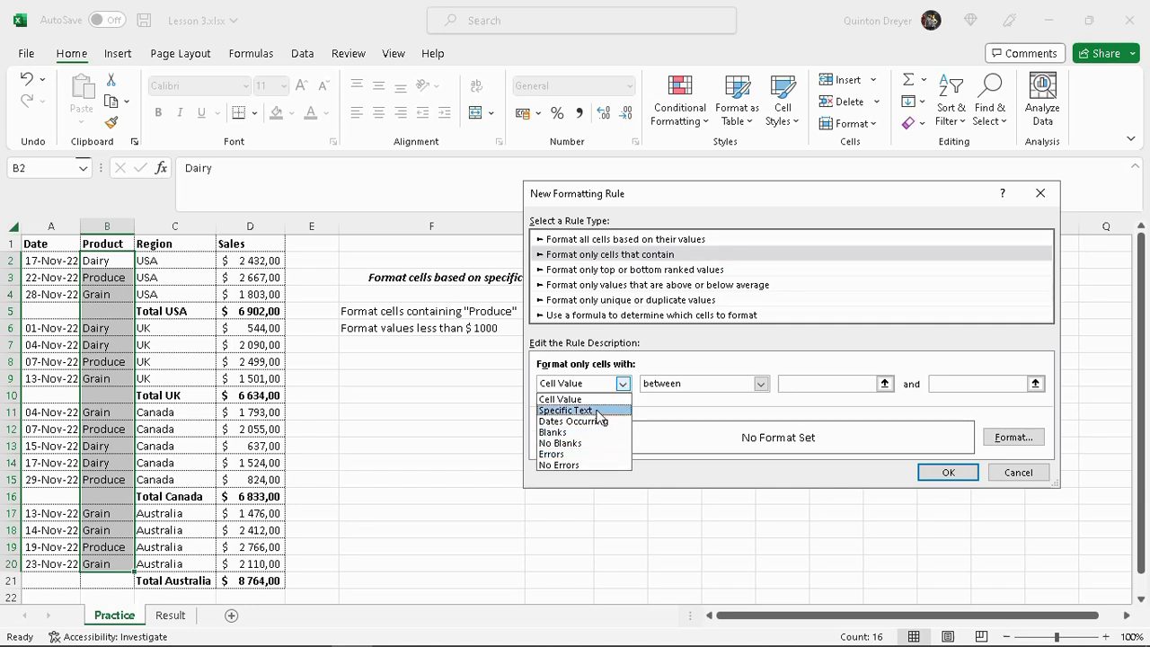
pyautogui.click(598, 412)
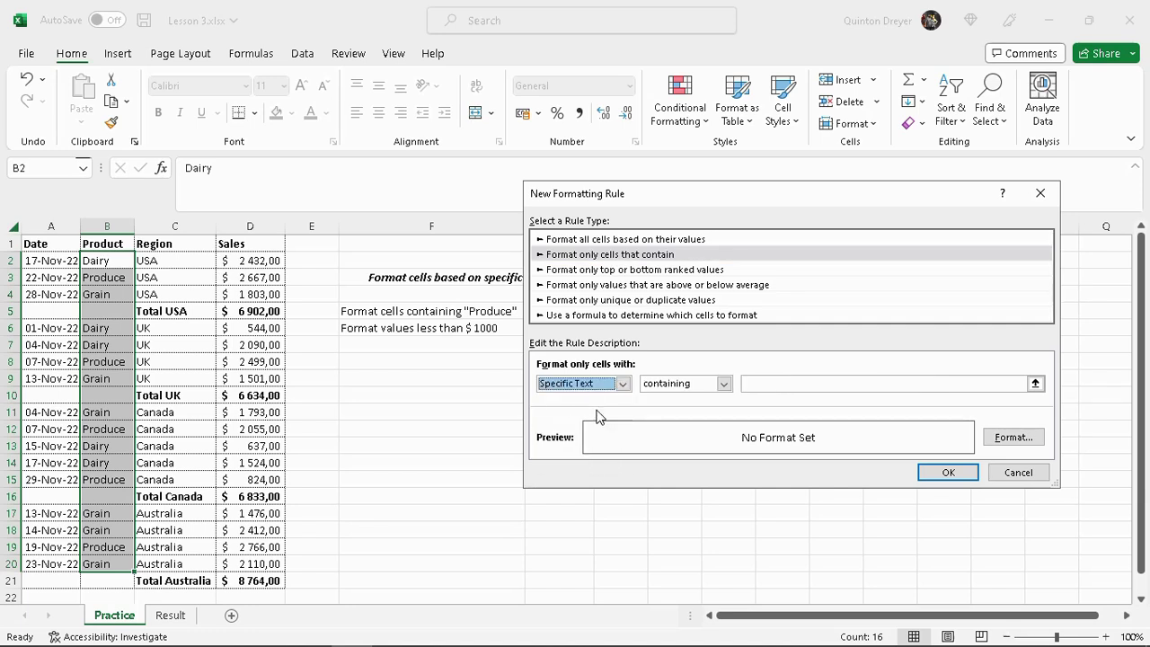
pyautogui.click(769, 387)
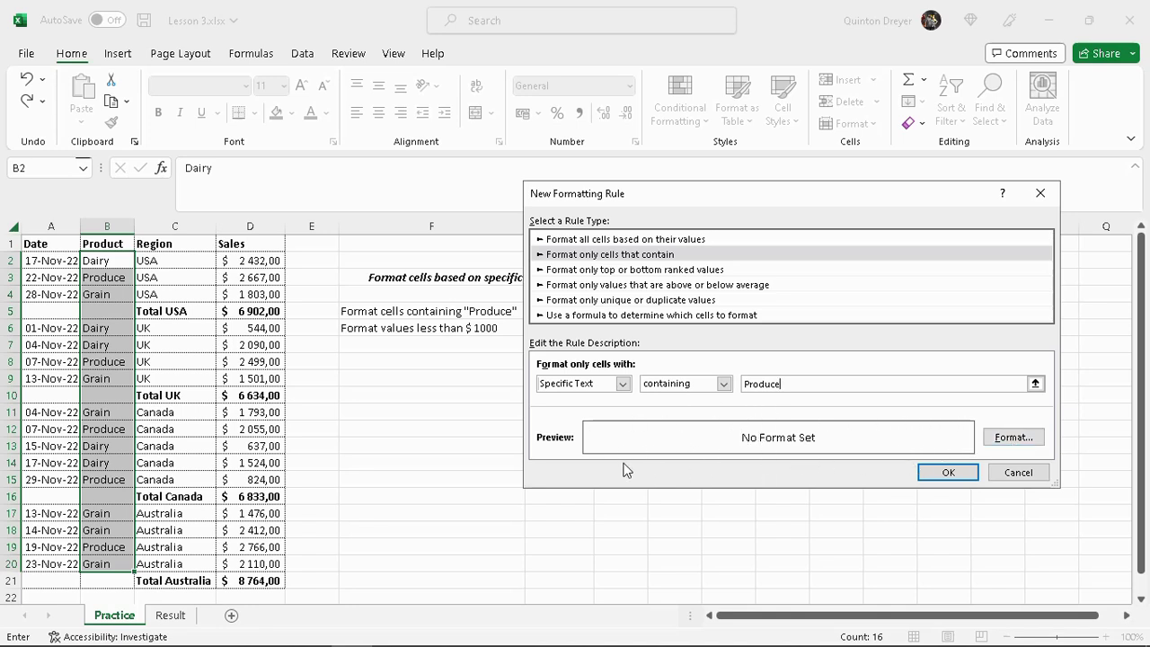
# Step: Set the new rule's format to a yellow fill and apply the rule to the product cells
pyautogui.click(1031, 439)
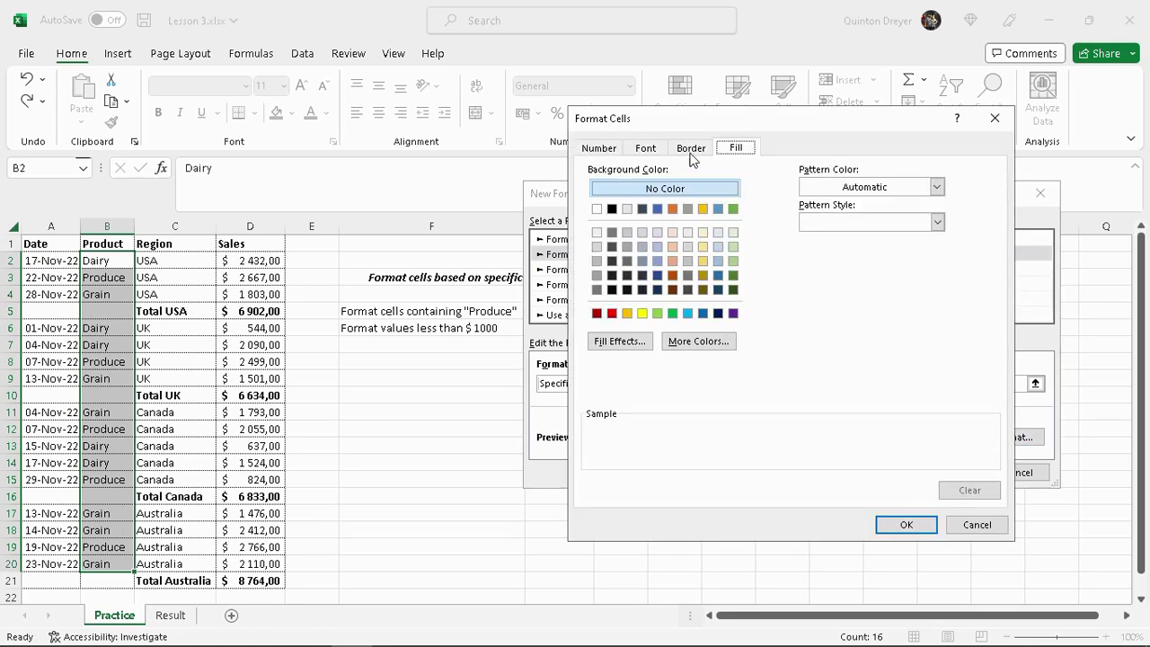
pyautogui.click(642, 312)
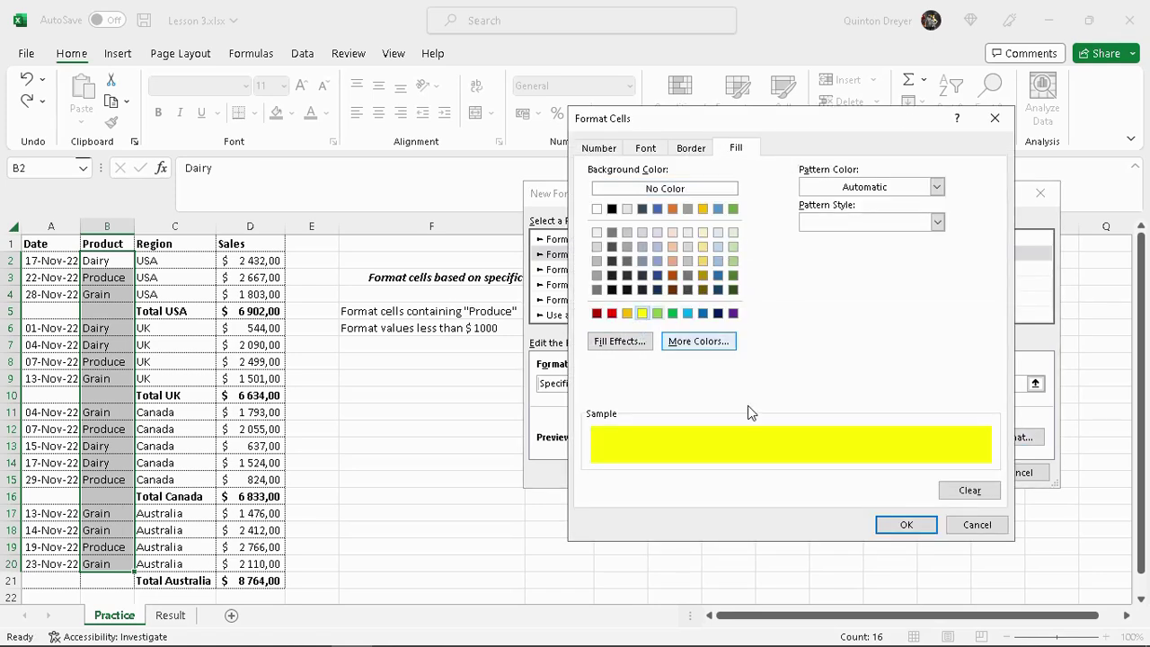
pyautogui.click(910, 527)
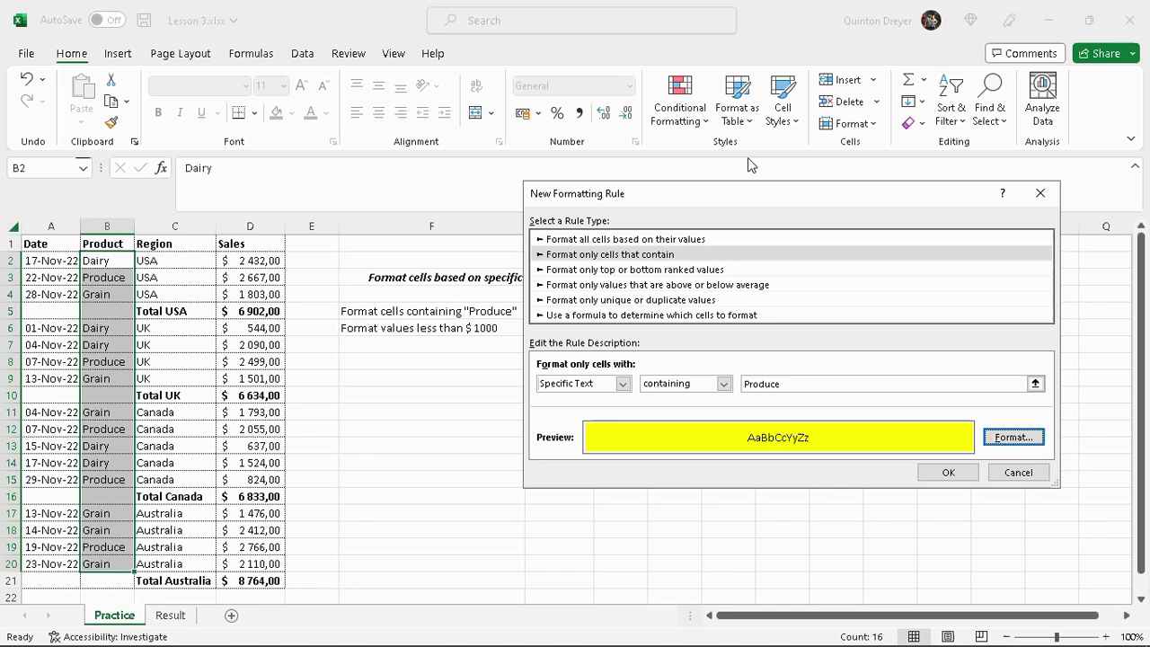
pyautogui.moveTo(749, 193); pyautogui.dragTo(840, 193)
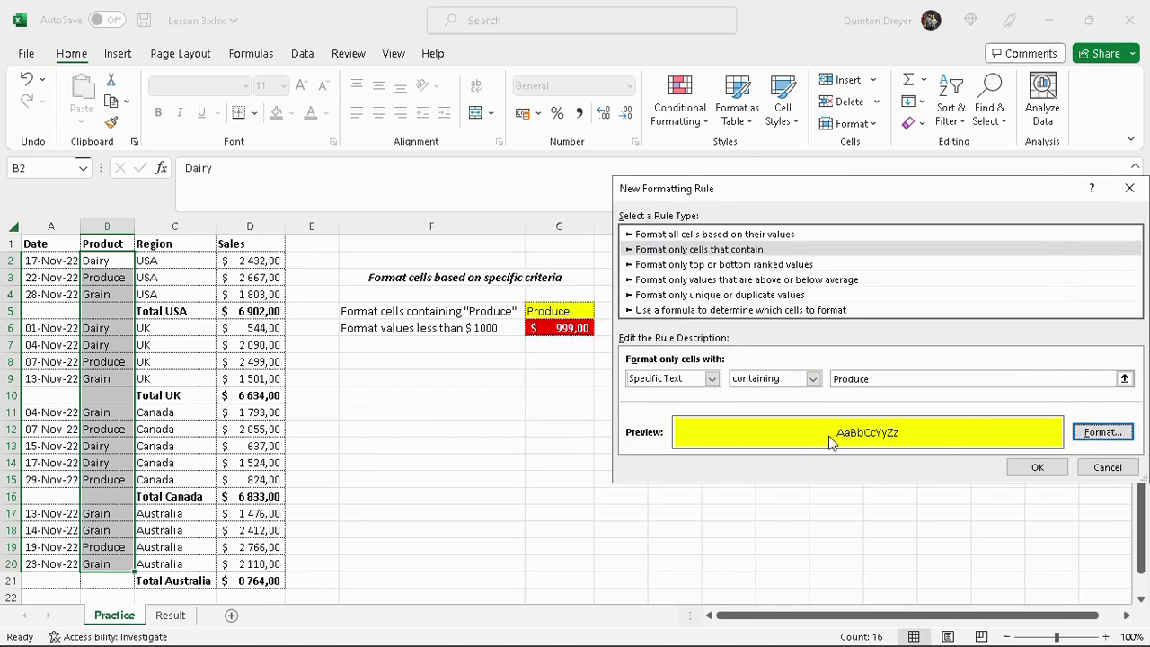
pyautogui.click(1037, 469)
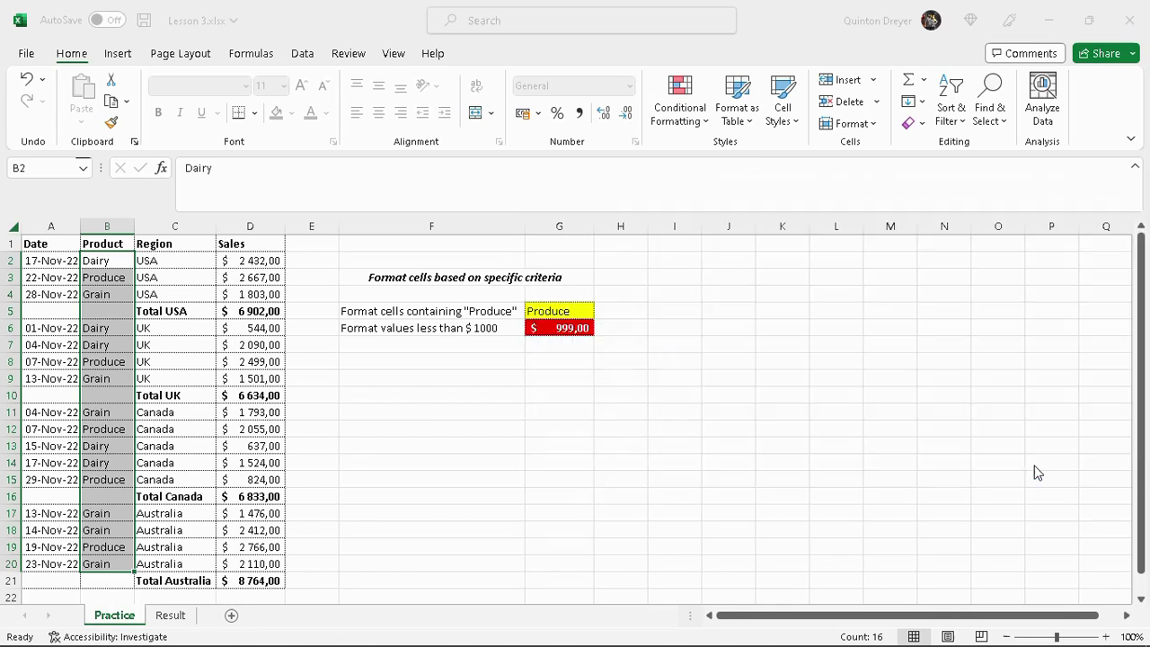
pyautogui.click(410, 434)
pyautogui.moveTo(110, 262); pyautogui.dragTo(110, 557)
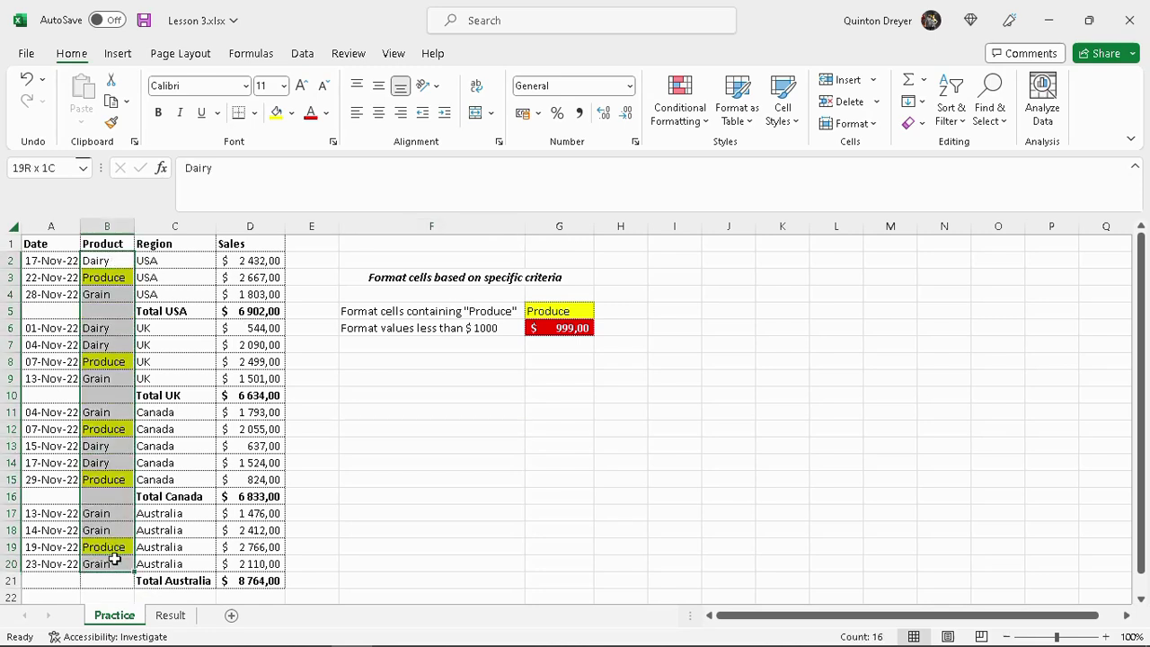
pyautogui.click(111, 262)
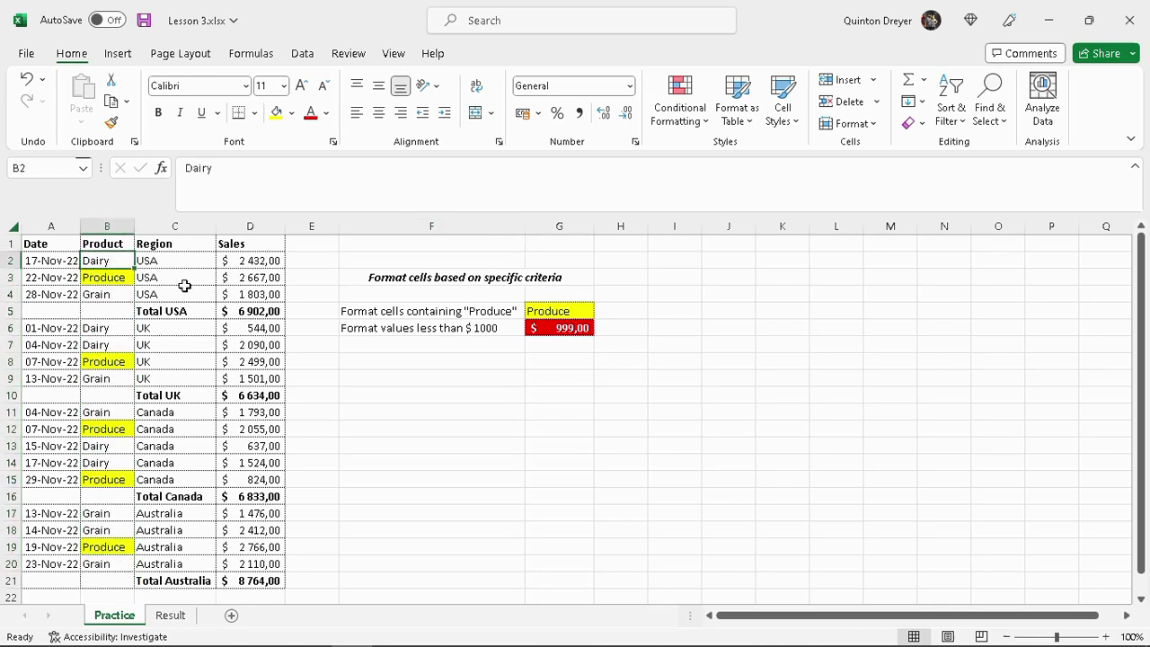
pyautogui.click(104, 278)
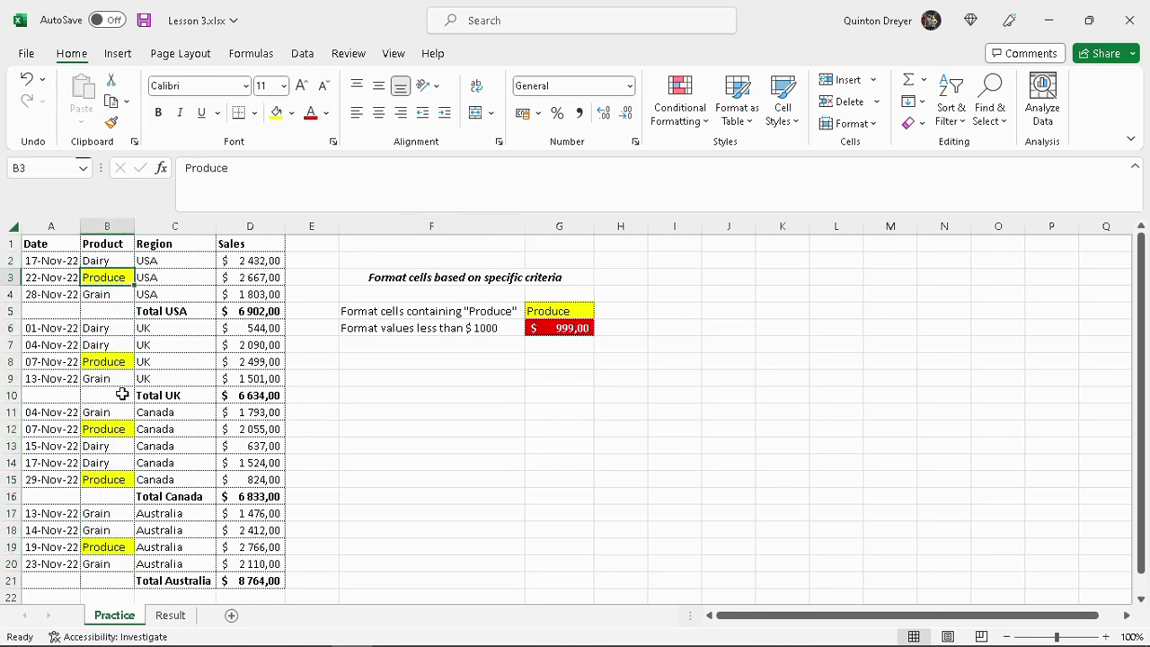
# Step: Start a new conditional formatting rule for the sales cells D2:D21 with the type "Format only cells that contain"
pyautogui.click(260, 259)
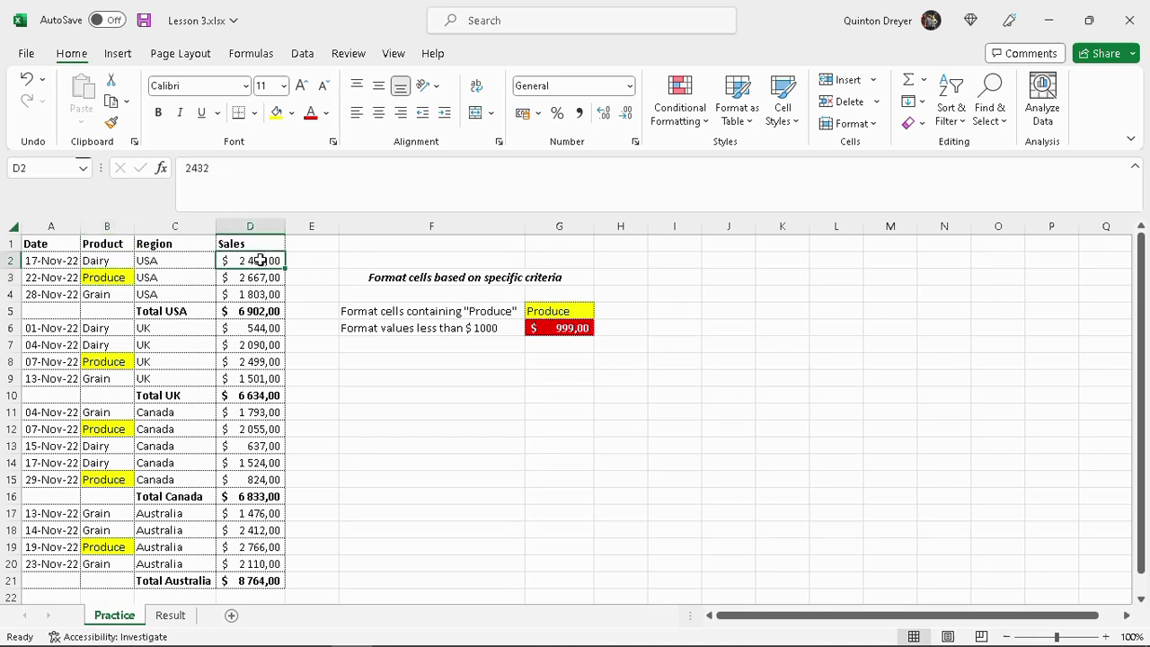
pyautogui.moveTo(260, 260); pyautogui.dragTo(259, 580)
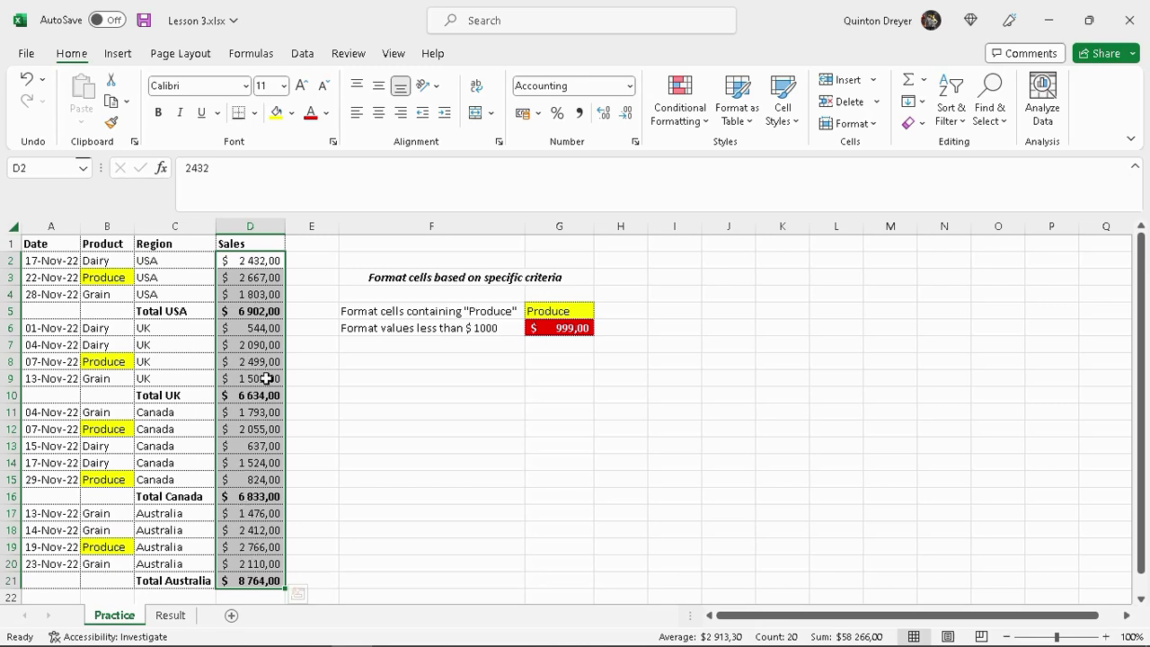
pyautogui.moveTo(257, 260); pyautogui.dragTo(260, 581)
pyautogui.click(707, 125)
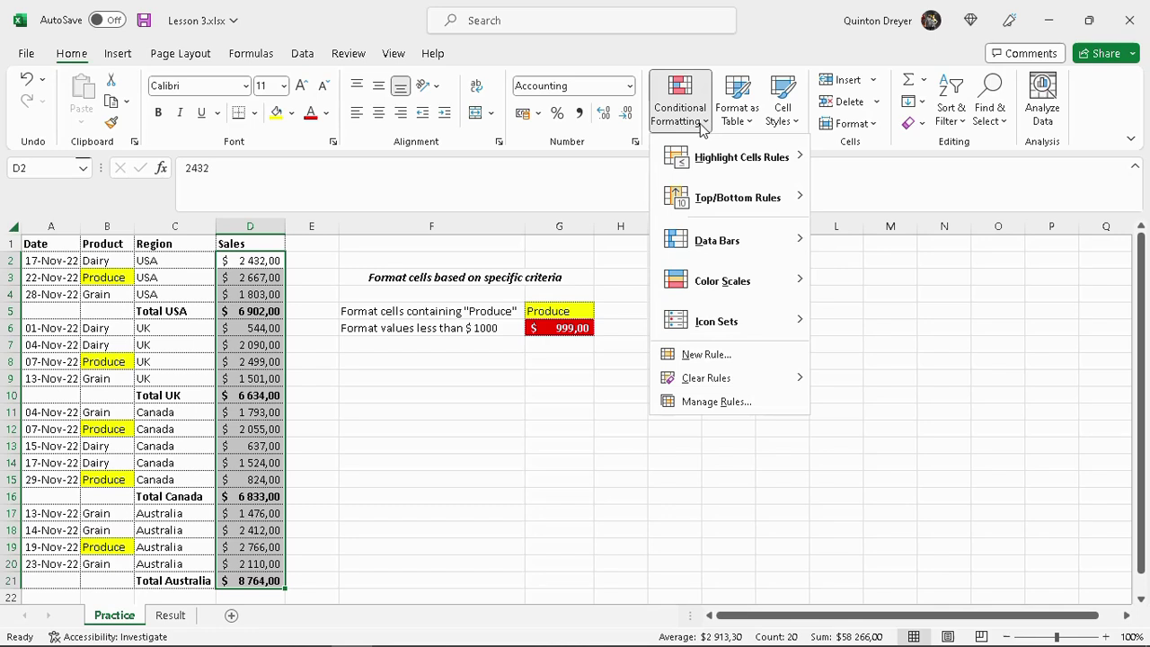
pyautogui.moveTo(721, 171)
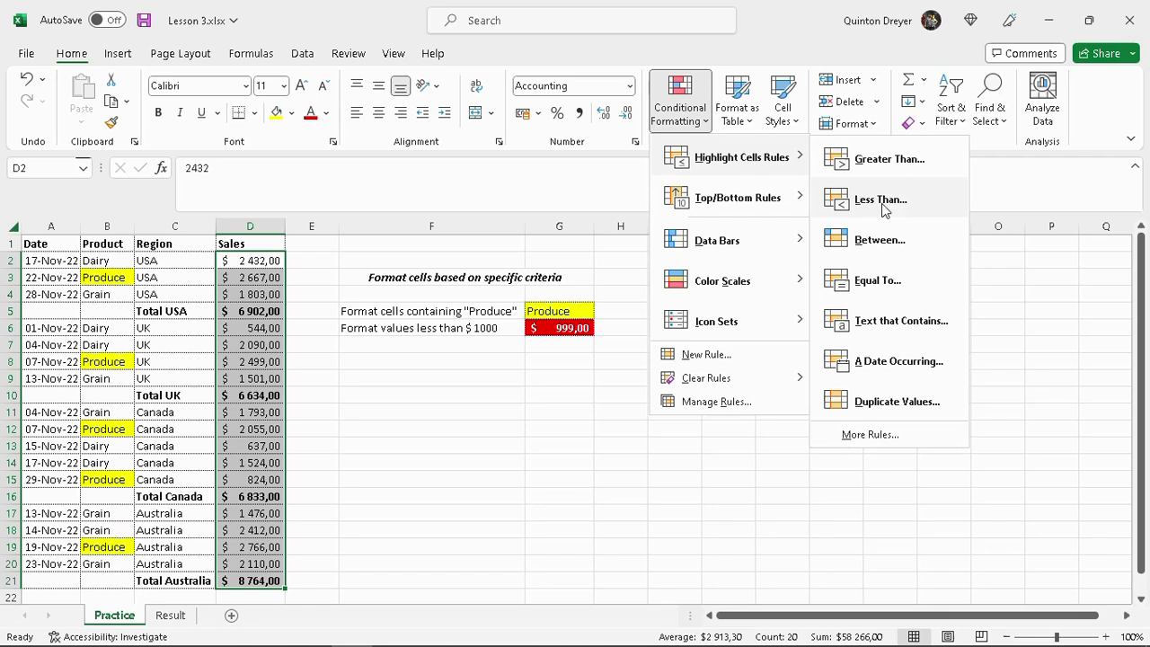
pyautogui.click(689, 356)
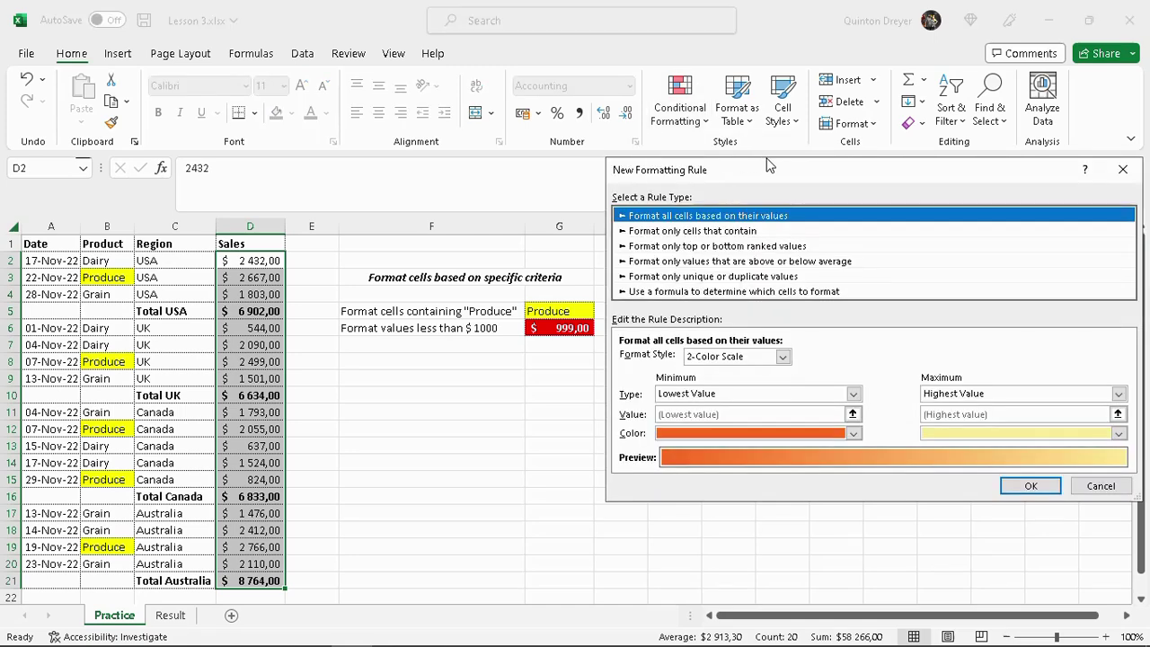
pyautogui.moveTo(768, 165); pyautogui.dragTo(718, 68)
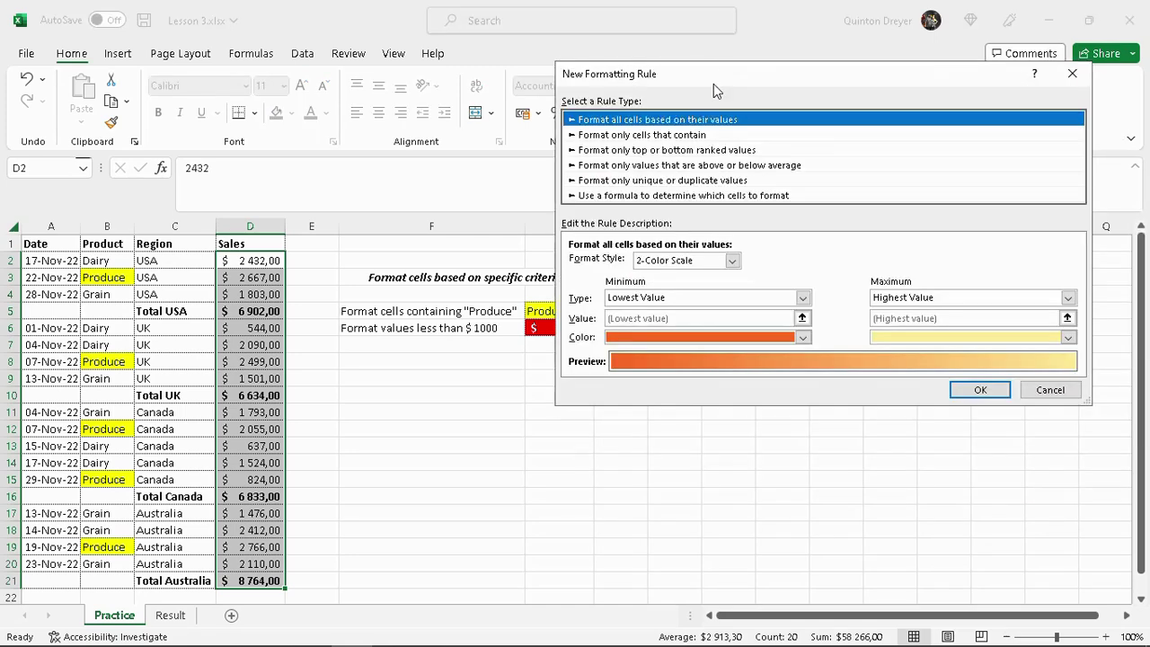
pyautogui.click(665, 135)
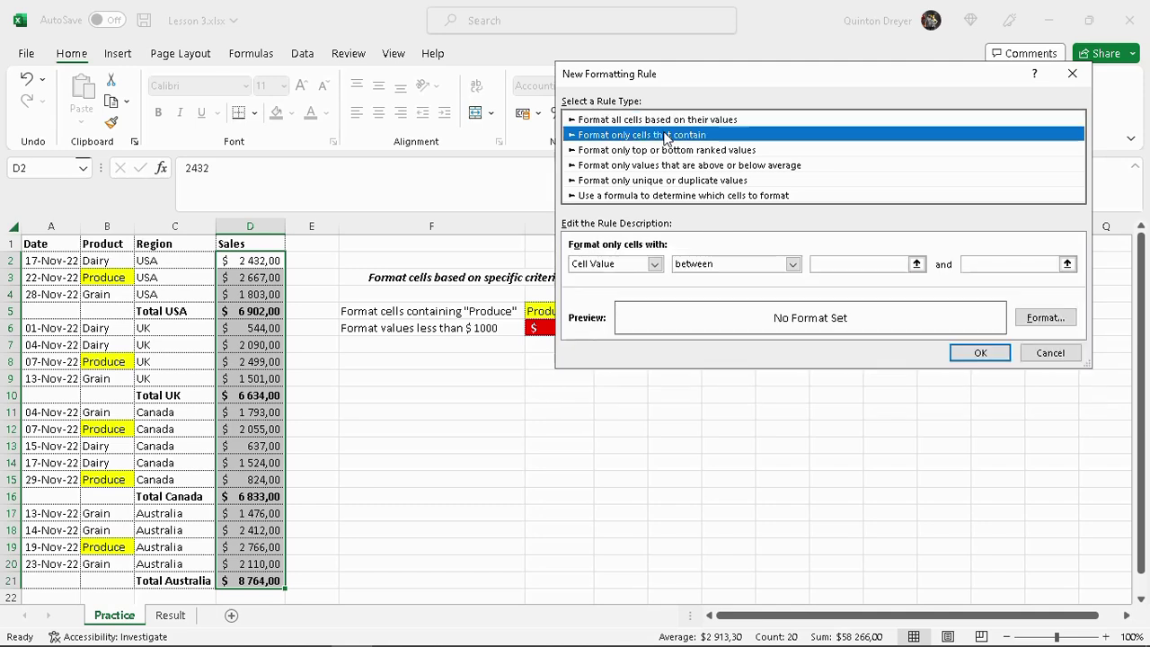
# Step: Set the rule's condition to a cell value less than 1000
pyautogui.click(653, 266)
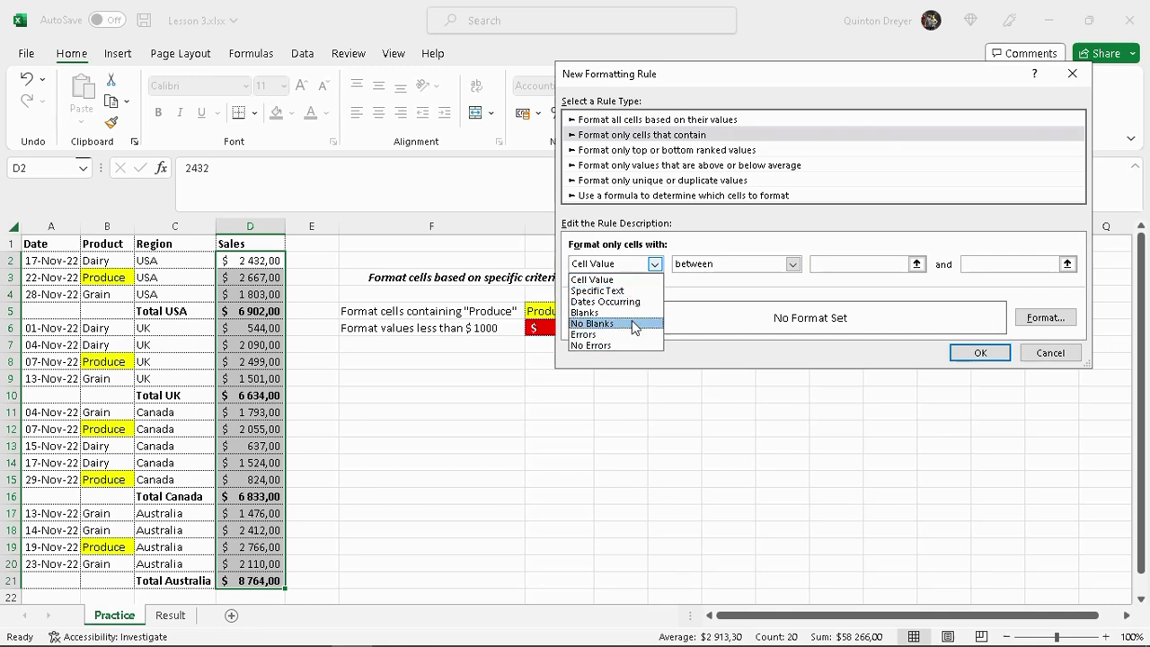
pyautogui.click(614, 280)
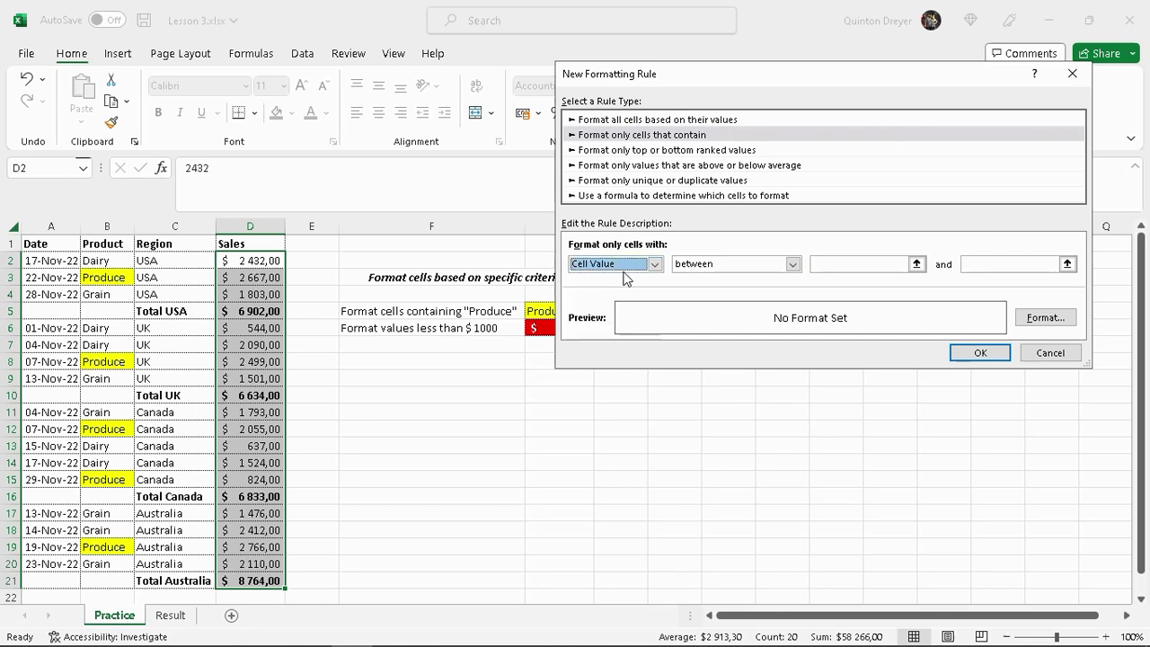
pyautogui.click(793, 265)
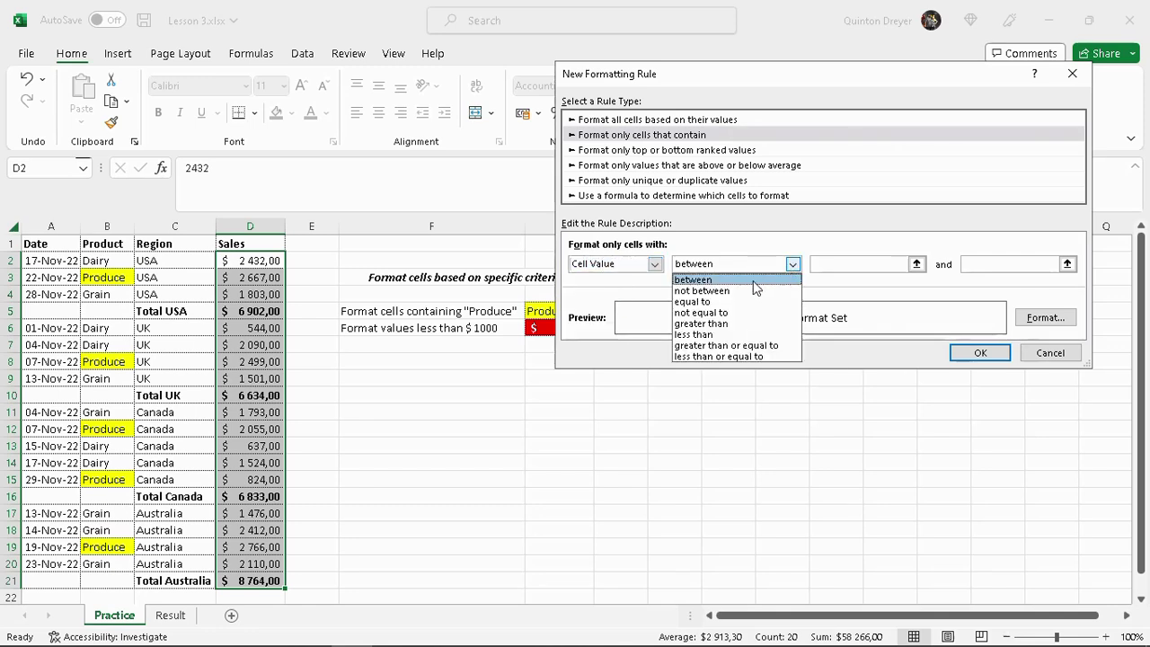
pyautogui.click(717, 335)
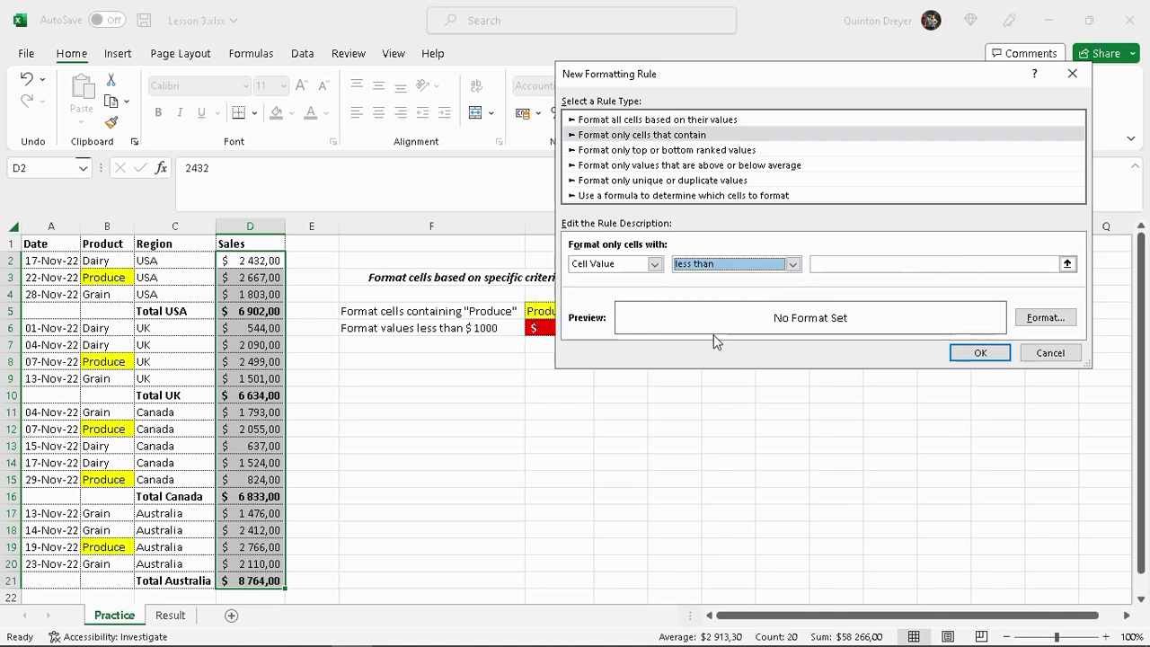
pyautogui.click(828, 265)
pyautogui.write('2')
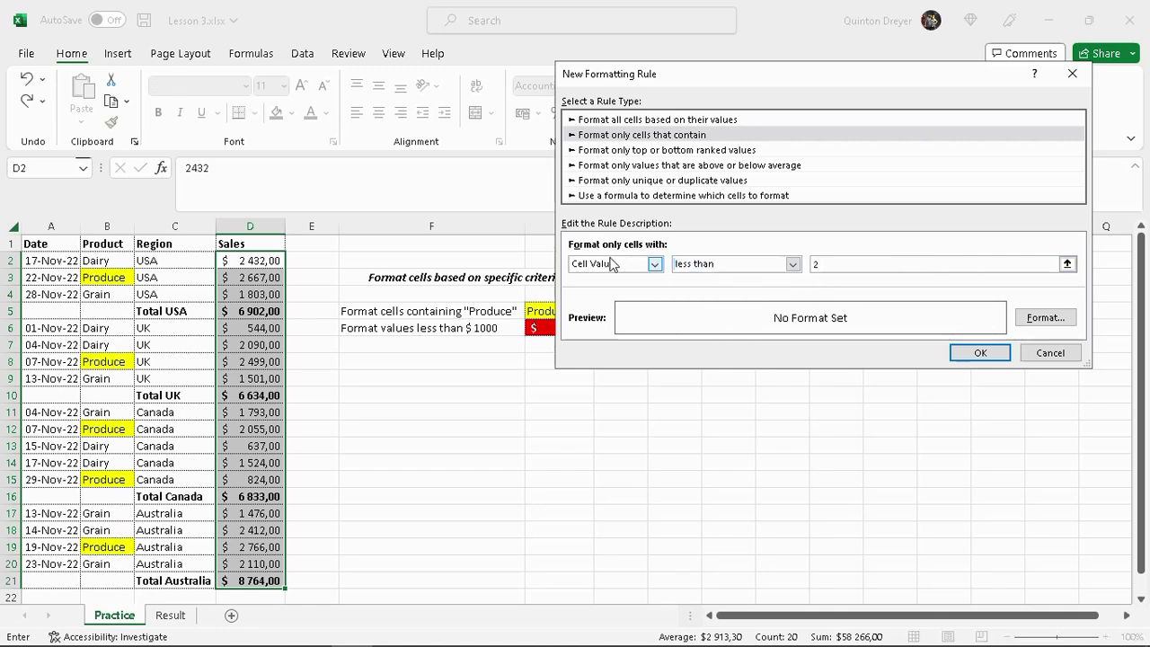
pyautogui.press('BackSpace')
pyautogui.write('1000')
# Step: Give the less-than-1000 rule's format a red background fill
pyautogui.click(1035, 320)
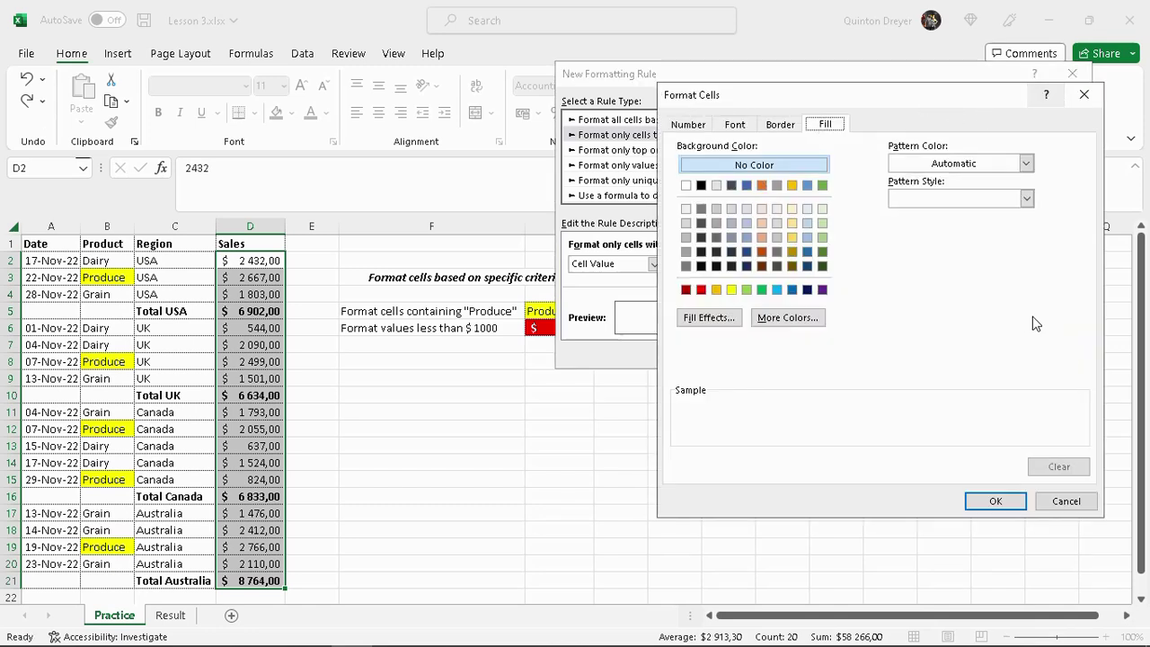
pyautogui.click(1070, 508)
pyautogui.moveTo(804, 76); pyautogui.dragTo(852, 103)
pyautogui.click(1093, 339)
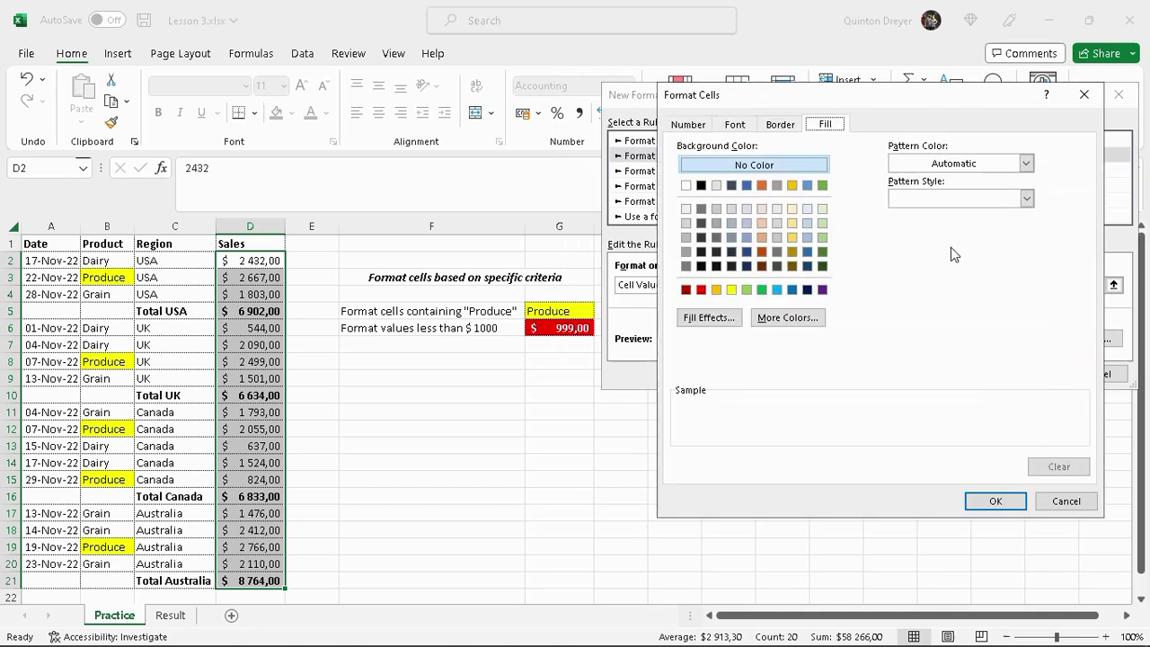
pyautogui.click(701, 290)
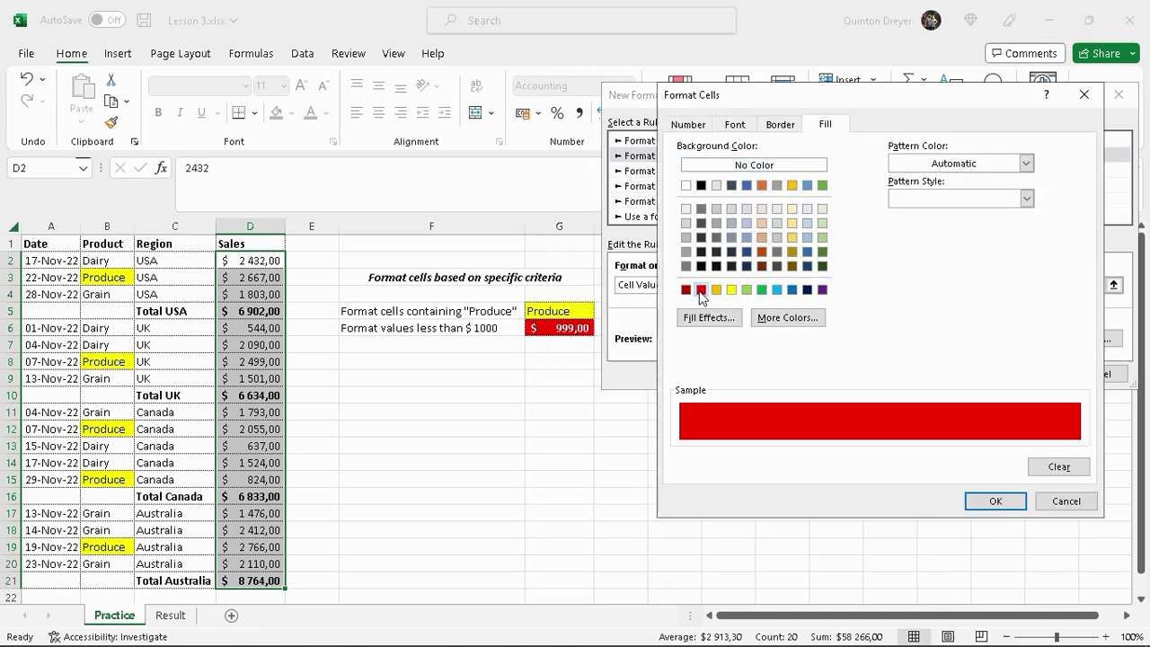
# Step: Set the rule's font to bold and white, and apply the rule to the sales cells D2:D21
pyautogui.click(742, 125)
pyautogui.click(920, 200)
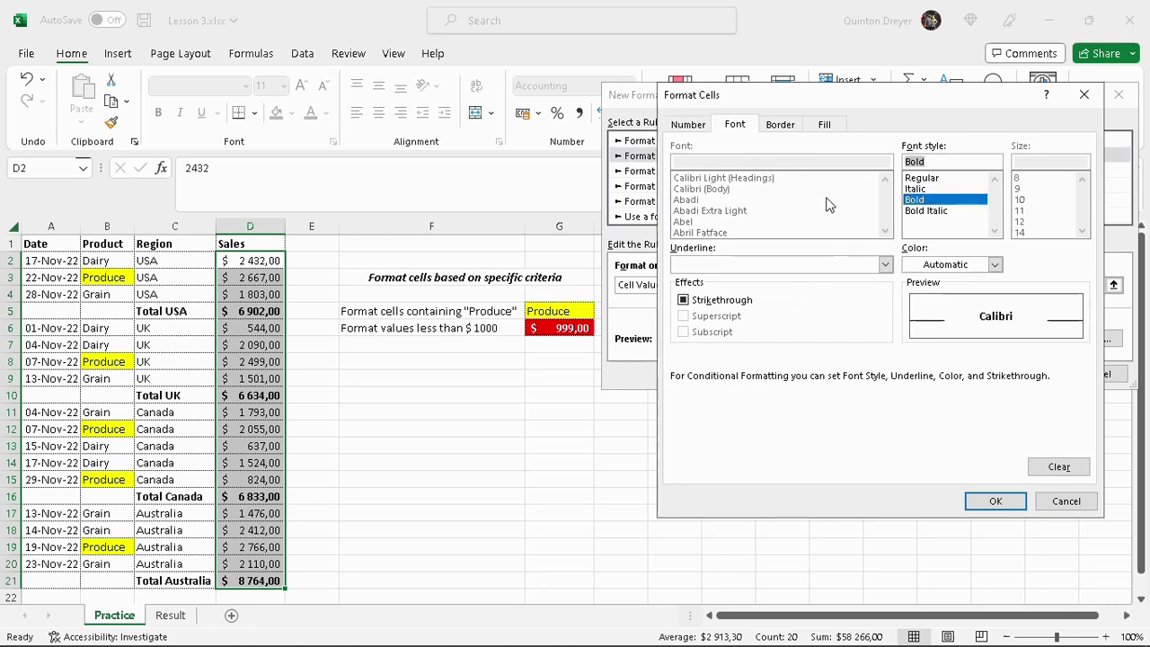
pyautogui.click(995, 265)
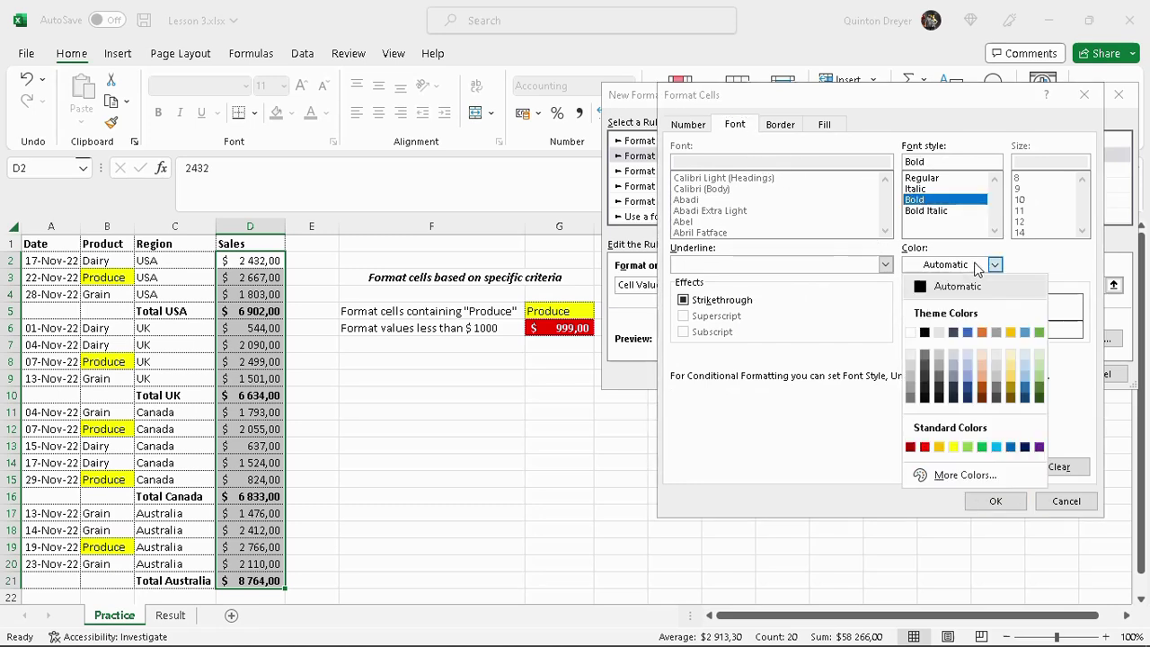
pyautogui.click(910, 333)
pyautogui.click(995, 500)
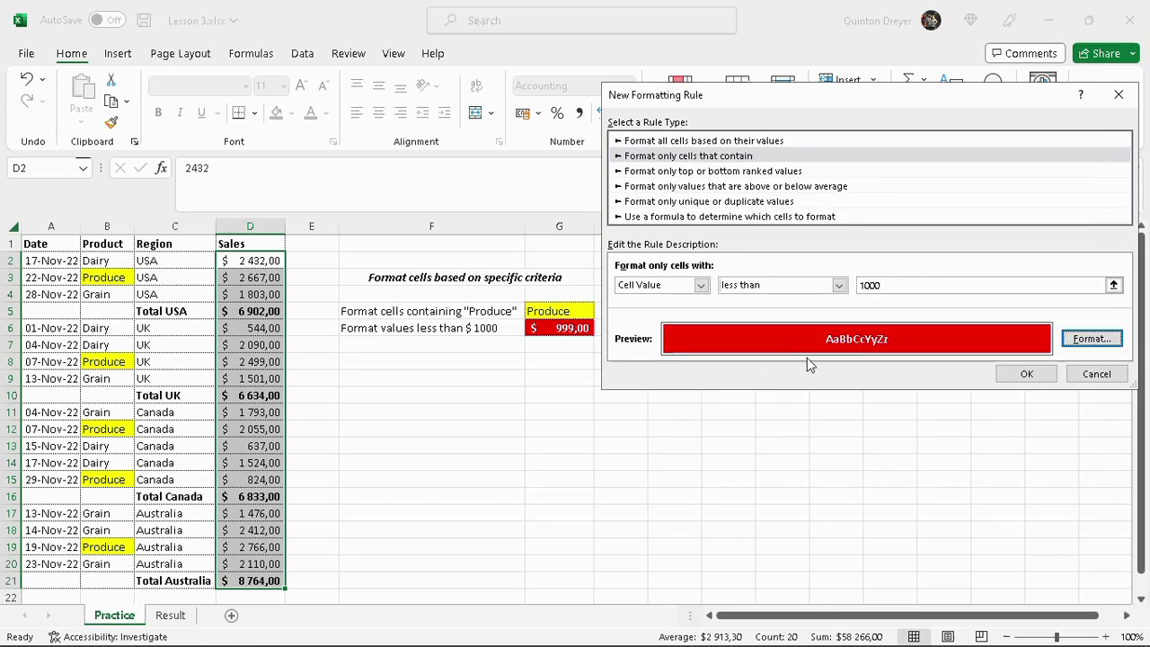
pyautogui.click(1027, 376)
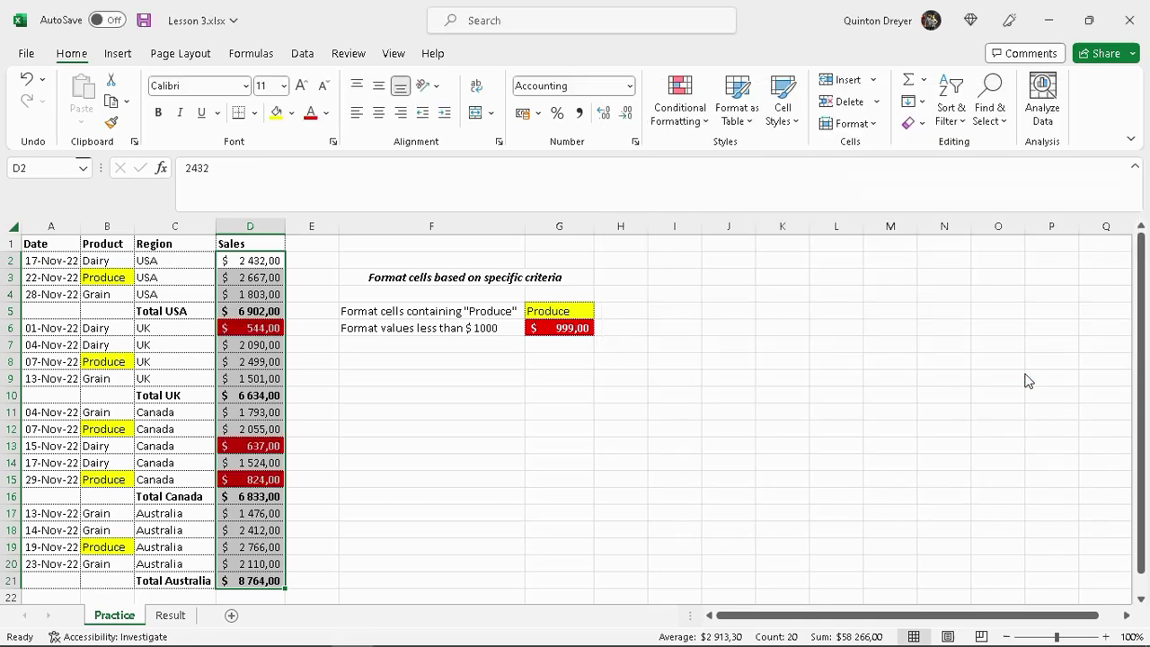
# Step: Inspect the settings of the existing formatting rule for product cells B2:B20 on the Result sheet and return to the Practice sheet
pyautogui.click(419, 315)
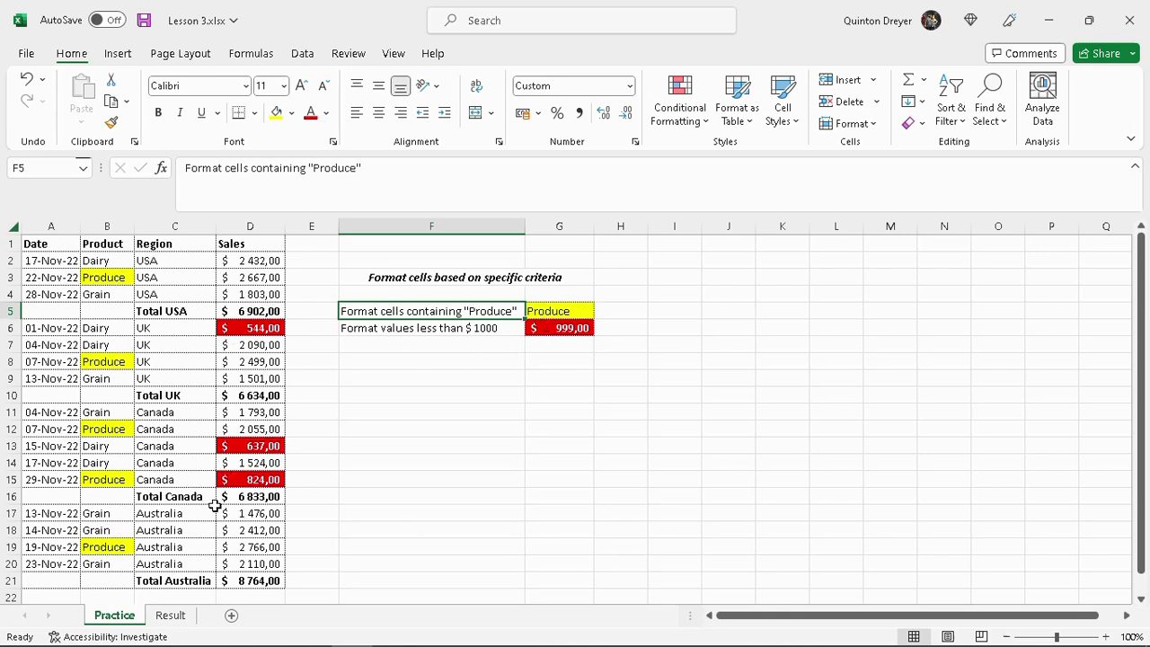
pyautogui.click(110, 276)
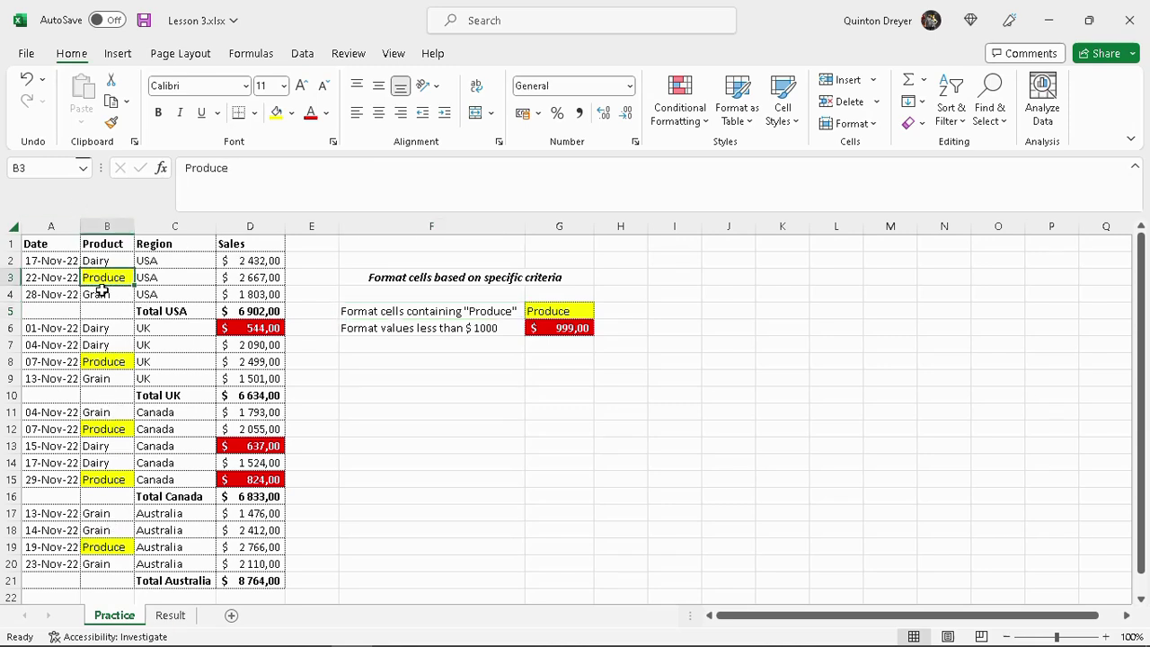
pyautogui.click(176, 611)
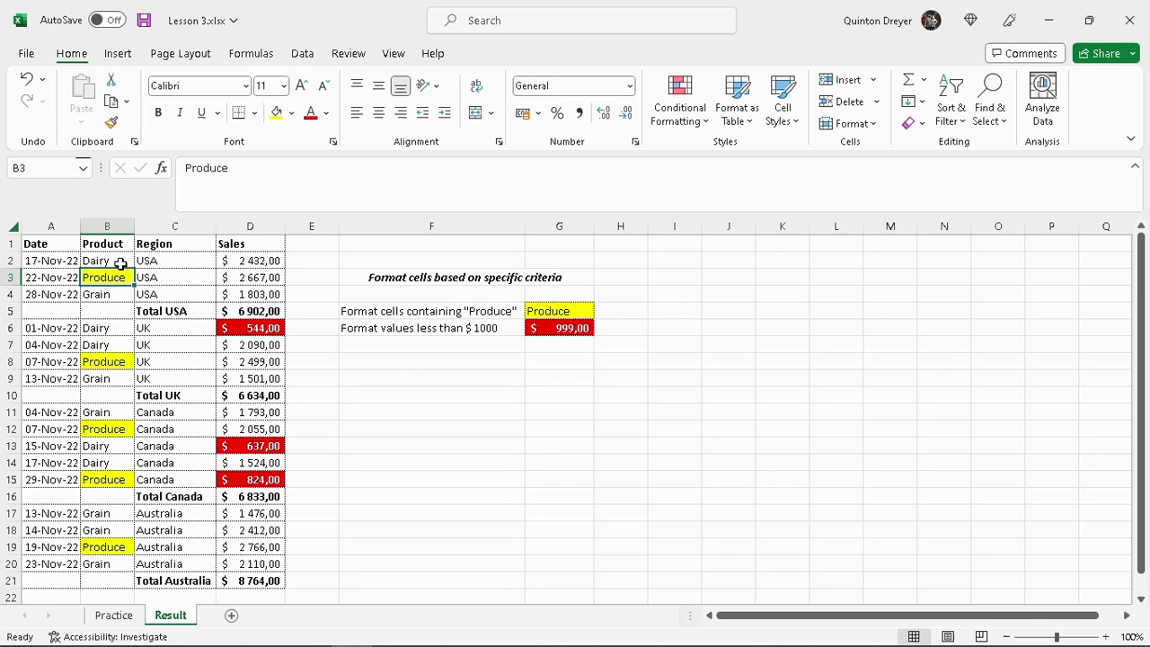
pyautogui.moveTo(110, 261); pyautogui.dragTo(109, 562)
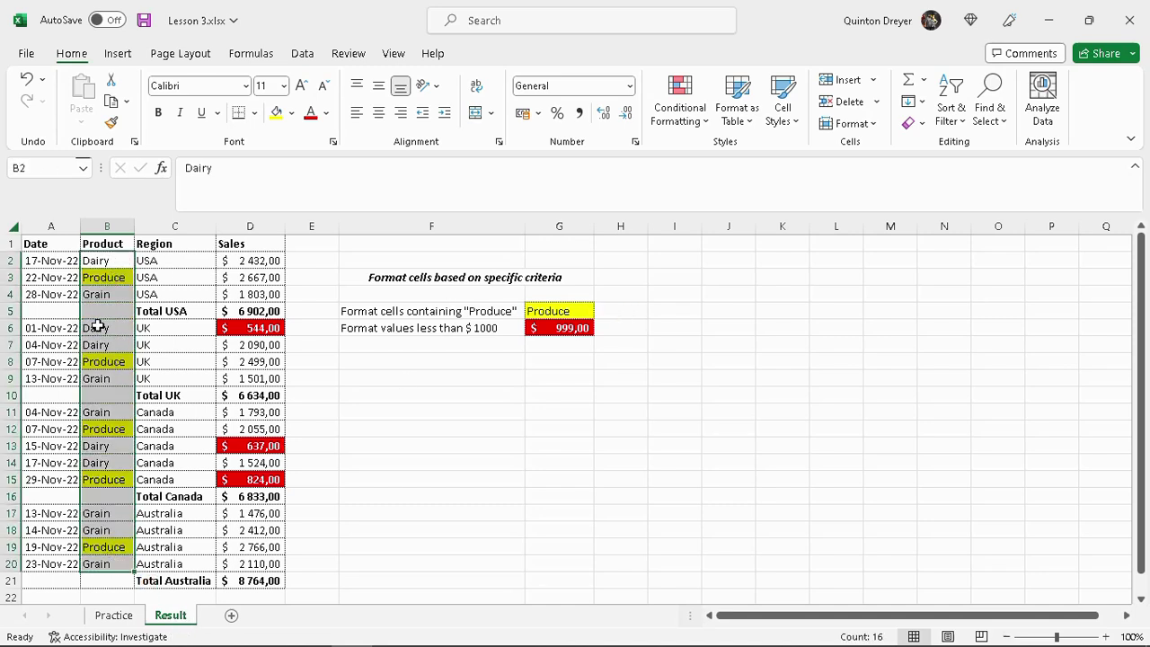
pyautogui.click(706, 132)
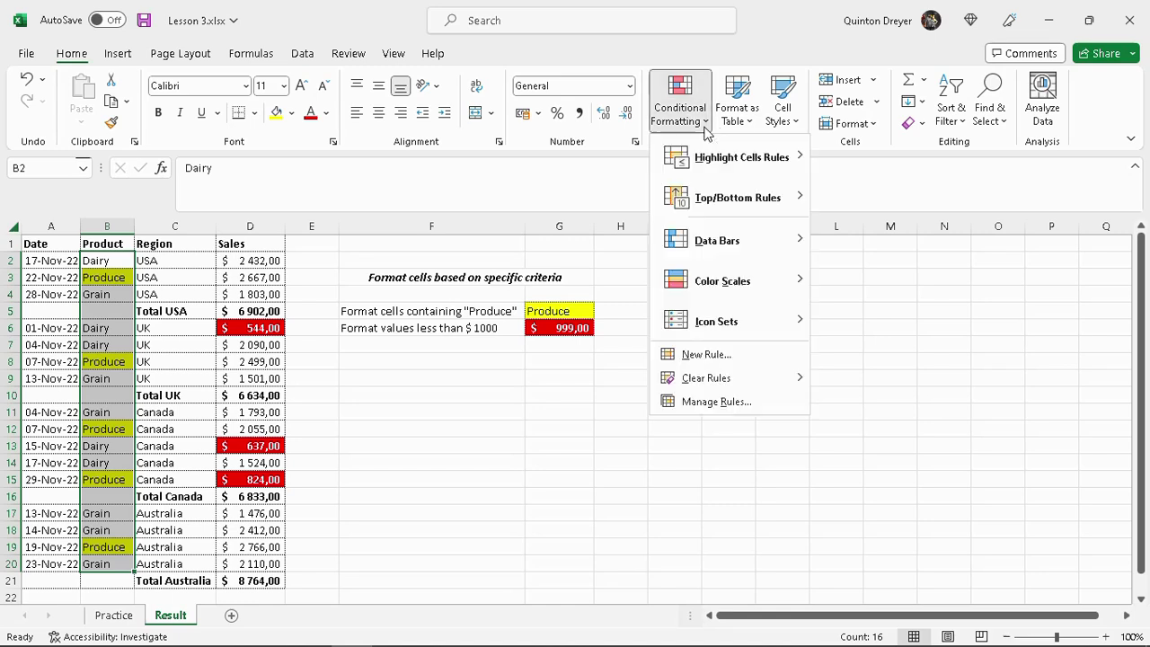
pyautogui.click(714, 406)
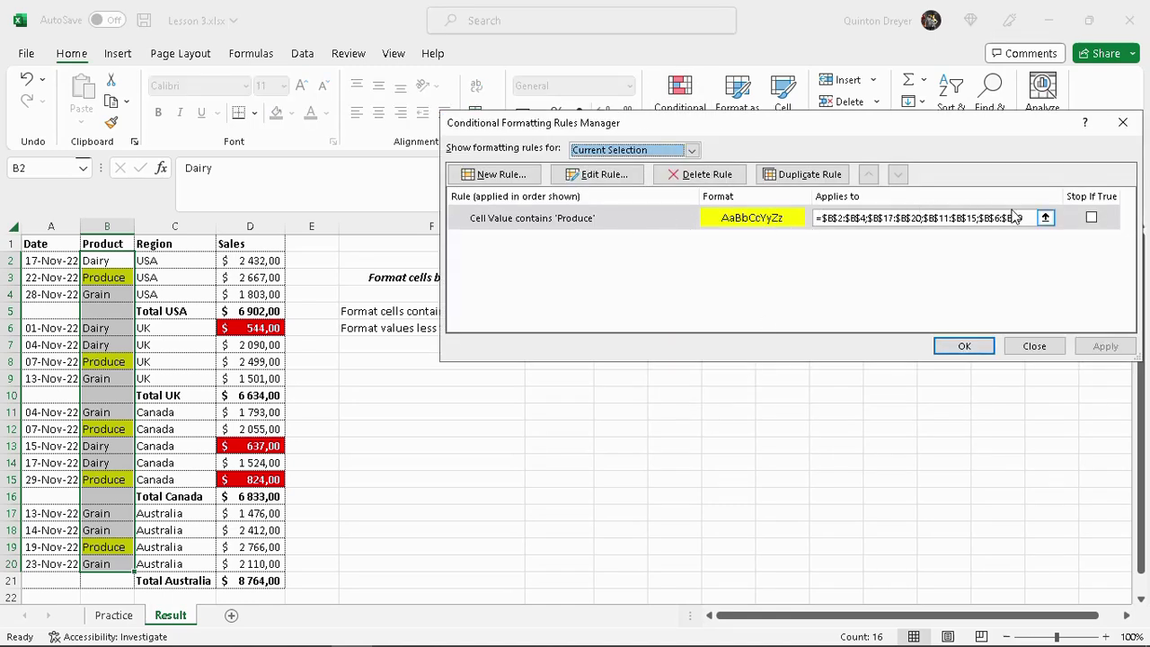
pyautogui.click(615, 175)
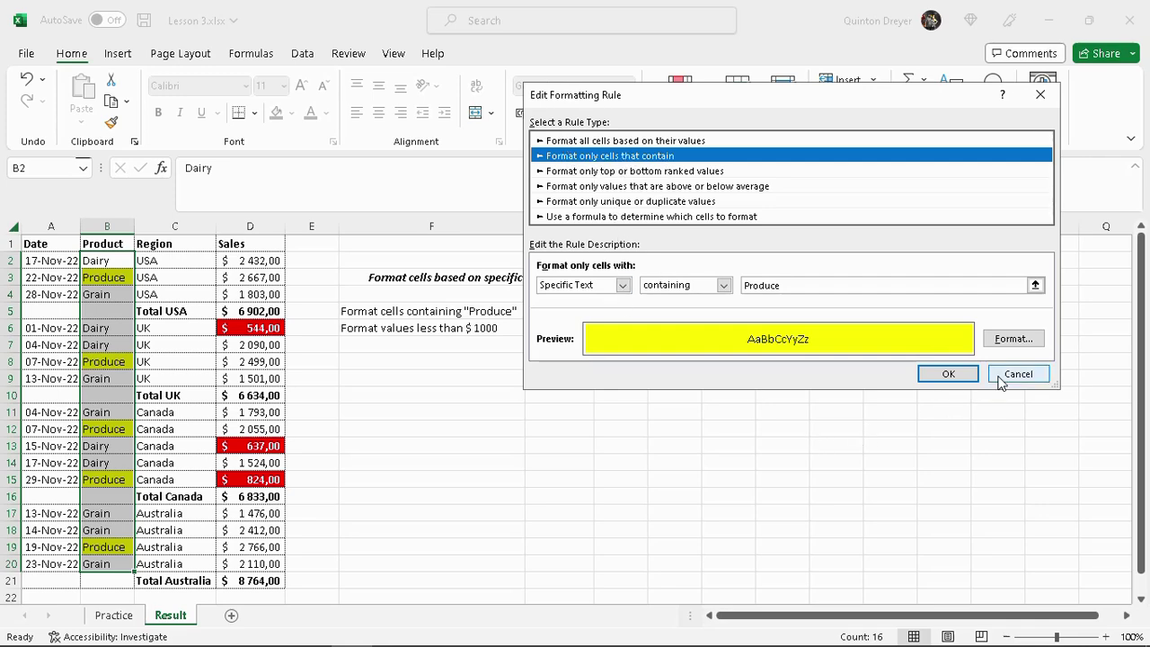
pyautogui.click(958, 372)
pyautogui.click(1034, 346)
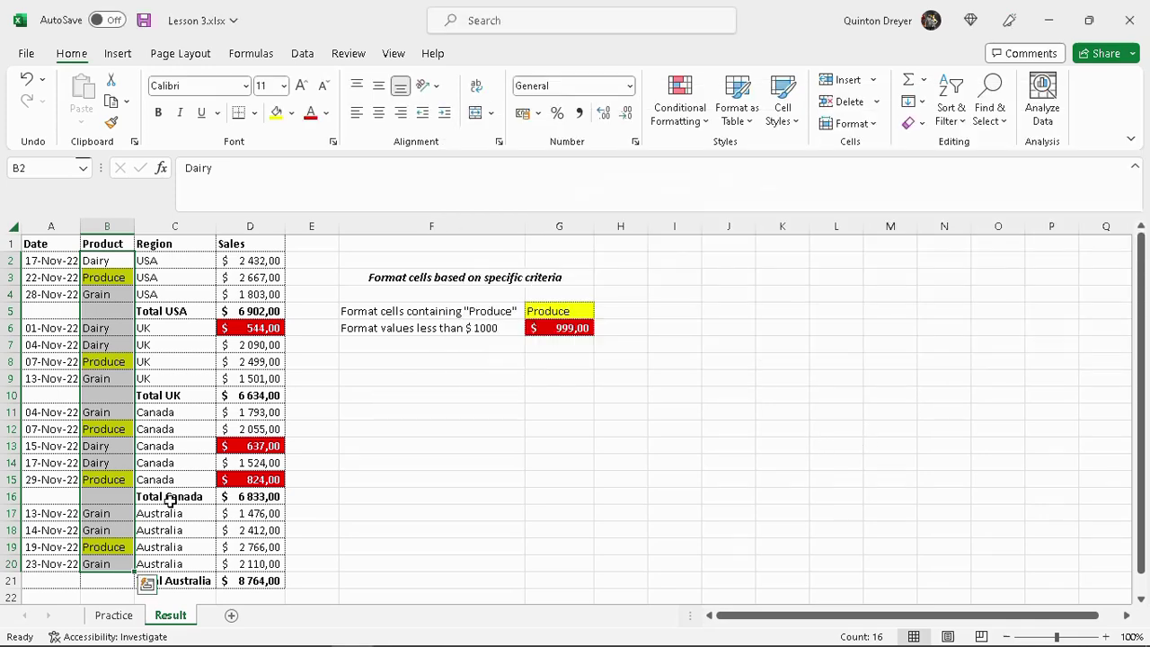
pyautogui.click(117, 619)
pyautogui.click(301, 259)
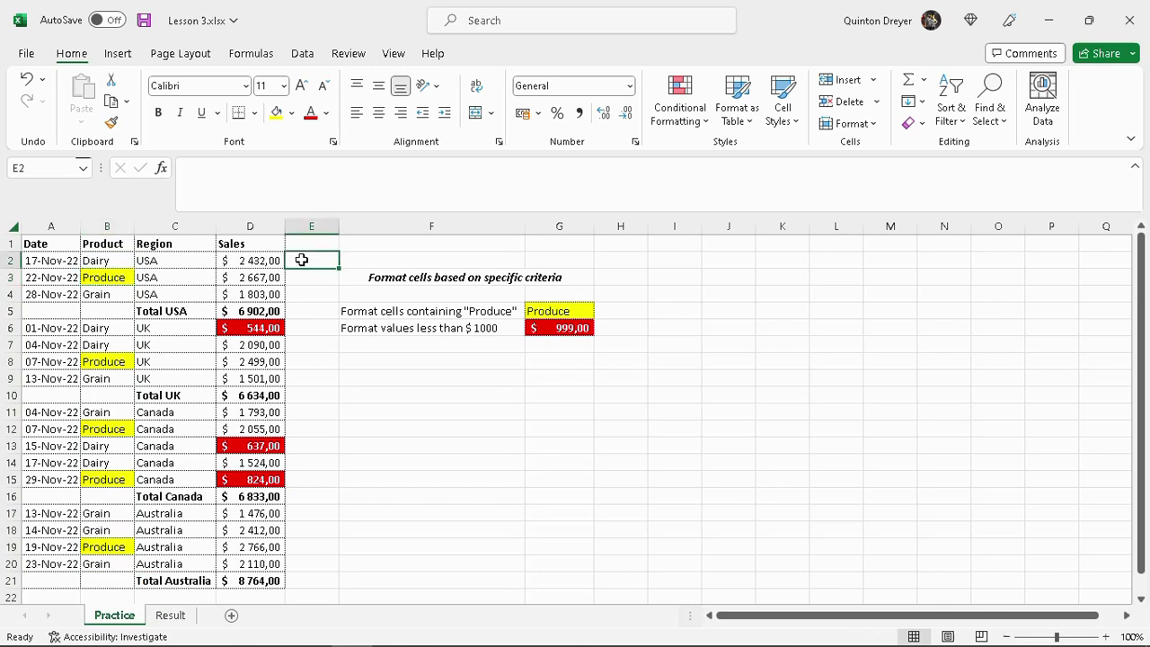